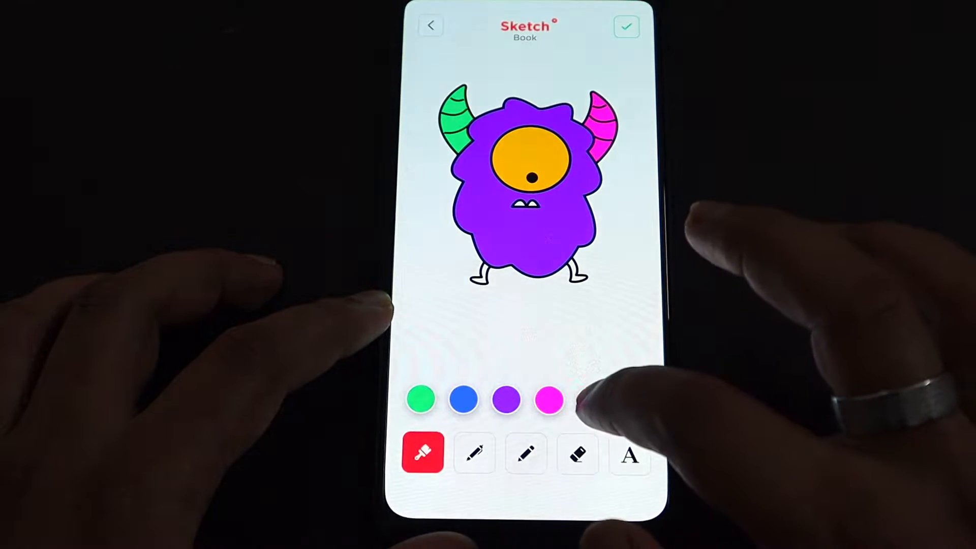
Colour the monster's mouth red and its right-hand leg blue in the phone prototype
left_click(527, 209)
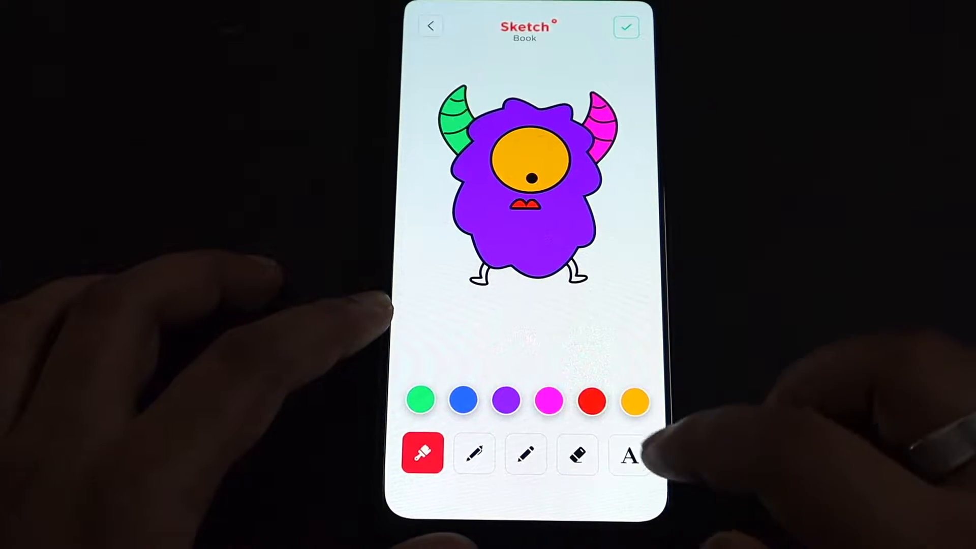
left_click(462, 399)
left_click(577, 275)
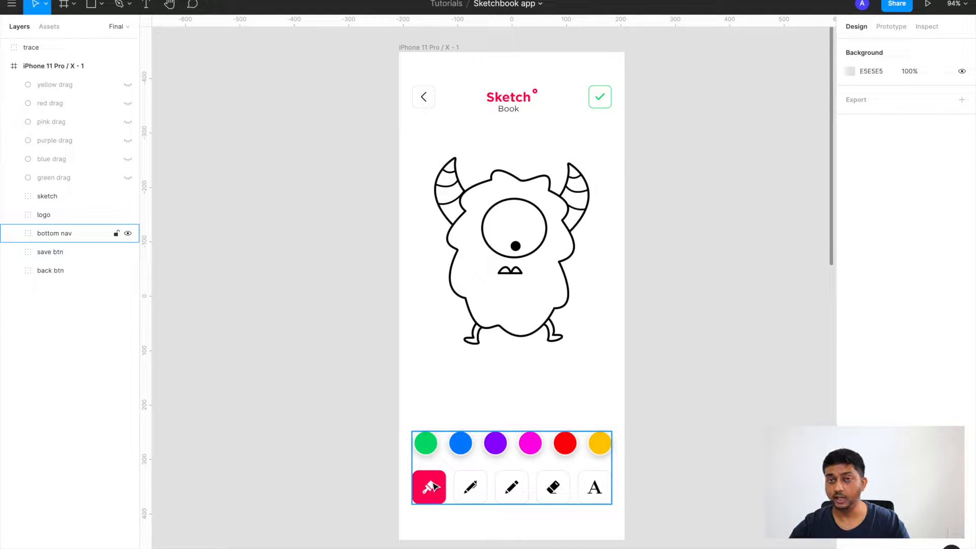
Examine the sketch group's parts, the reference monster sheet and traced copy below the phone frame, and the available pen drawing tools
scroll(467, 488, "up", 1)
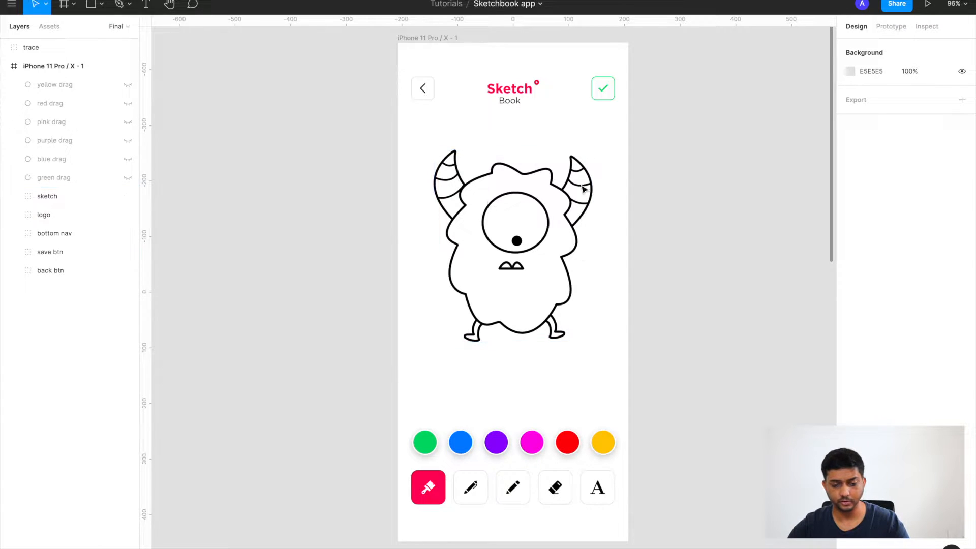
left_click(458, 244)
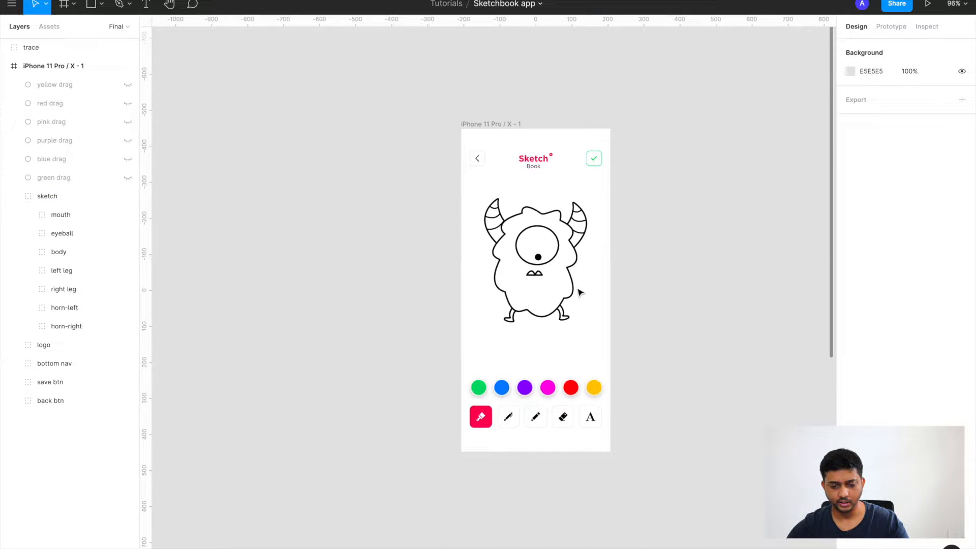
scroll(578, 289, "down", 4)
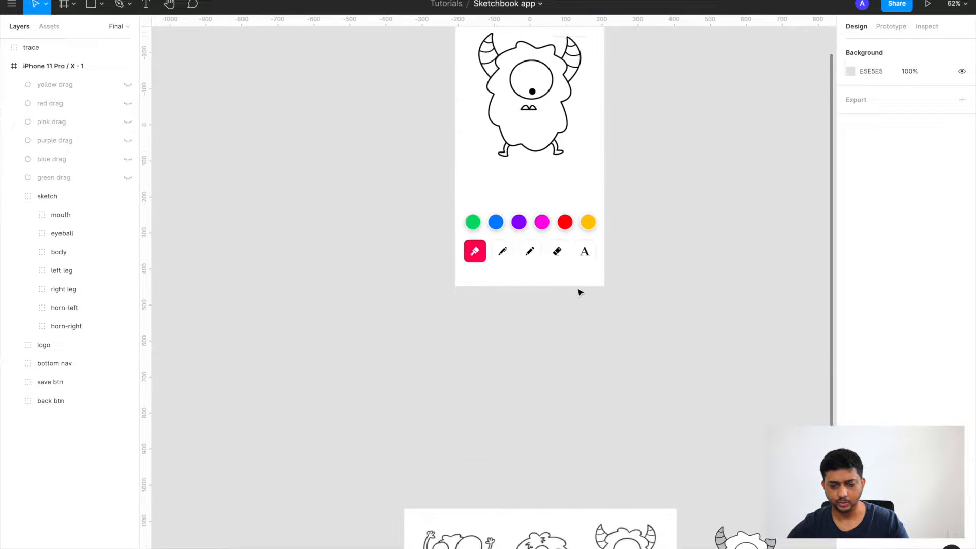
scroll(578, 289, "down", 2)
scroll(569, 315, "down", 3)
scroll(560, 342, "up", 5)
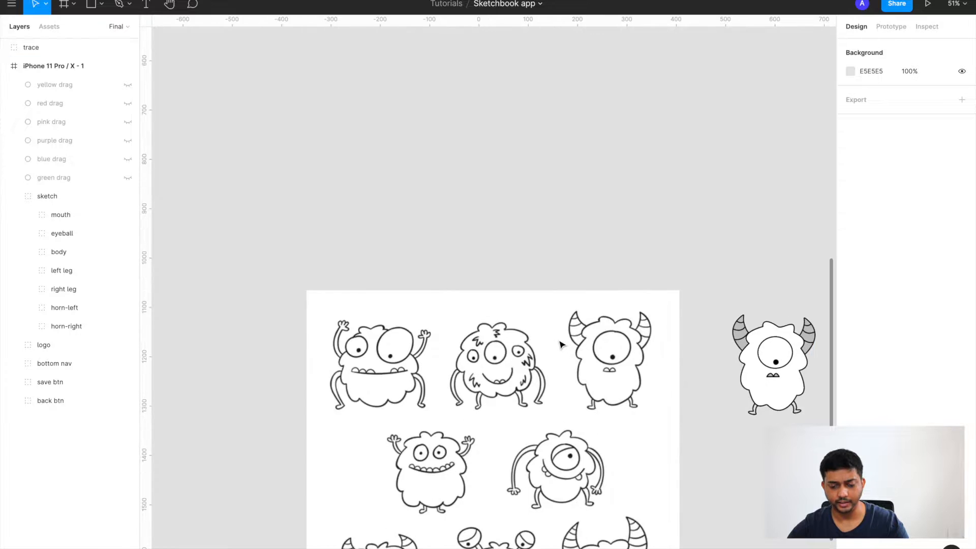
scroll(560, 342, "up", 3)
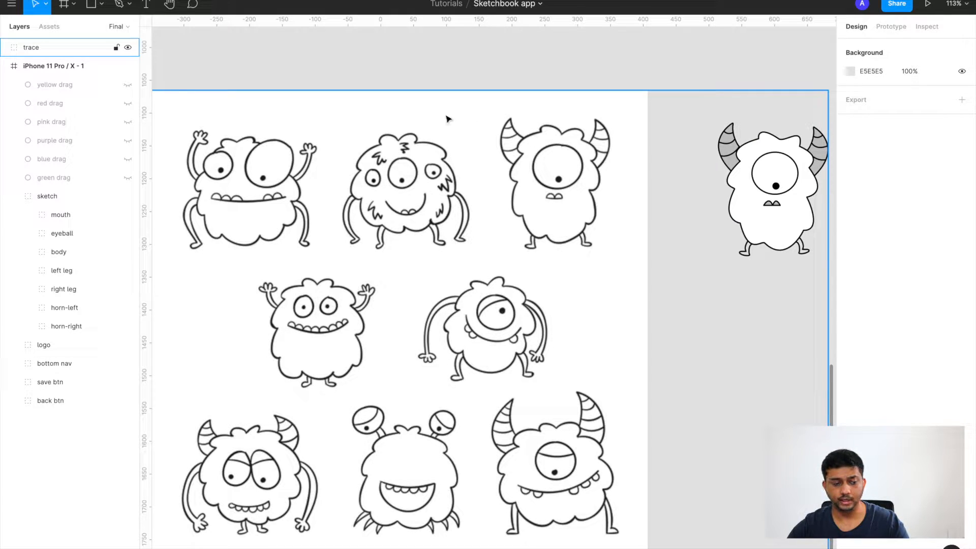
left_click(130, 6)
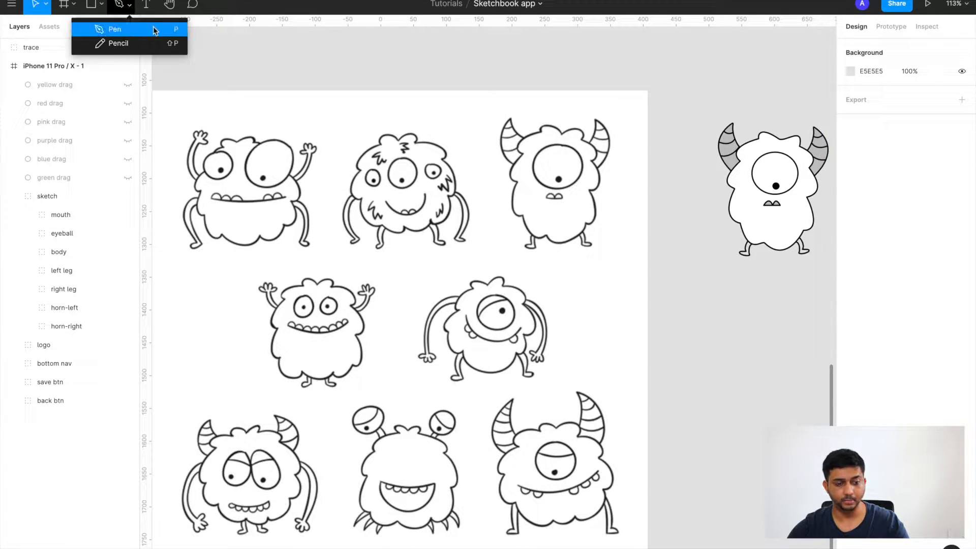
left_click(329, 62)
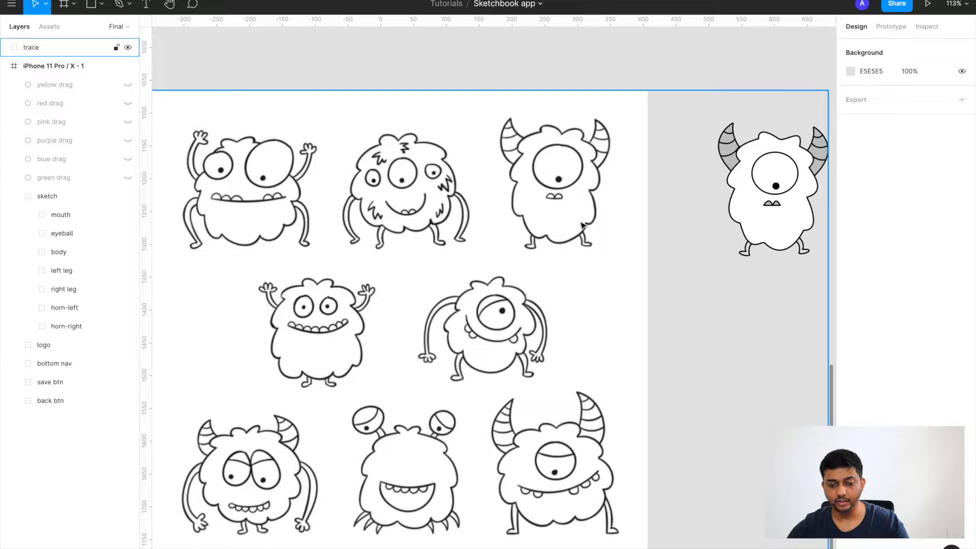
scroll(603, 159, "up", 6)
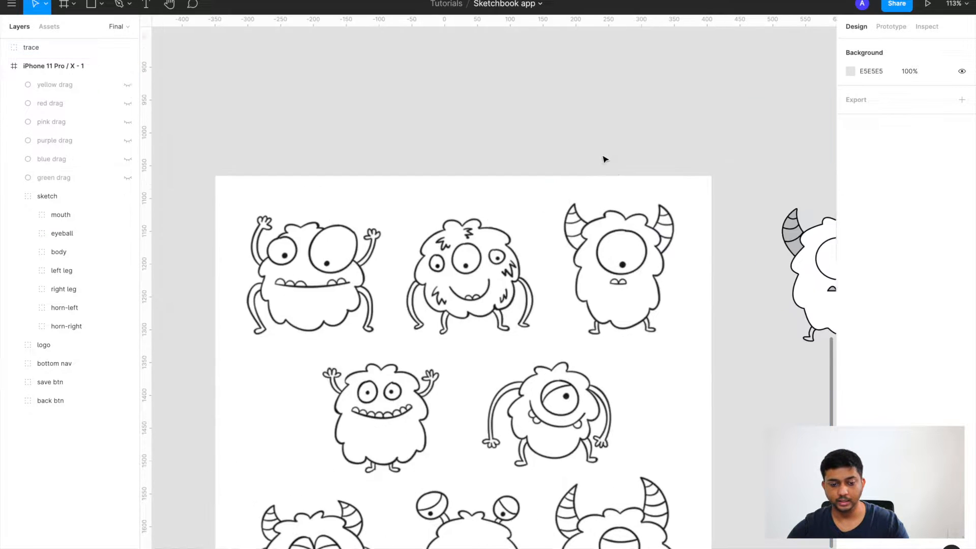
scroll(603, 159, "down", 4)
scroll(603, 160, "up", 5)
scroll(585, 173, "up", 5)
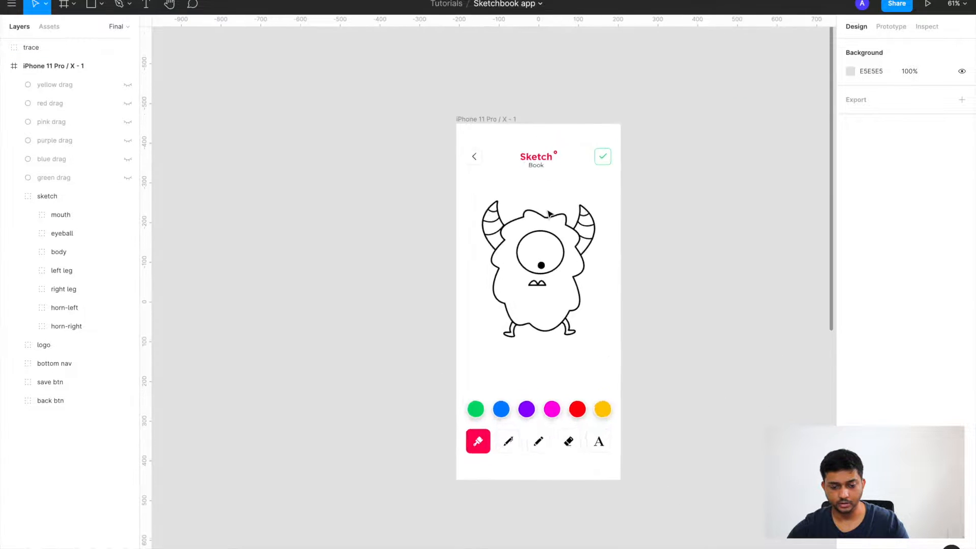
Set the fill of the body bg shape inside the monster's body group to E5E5E5
left_click(553, 193)
double_click(554, 193)
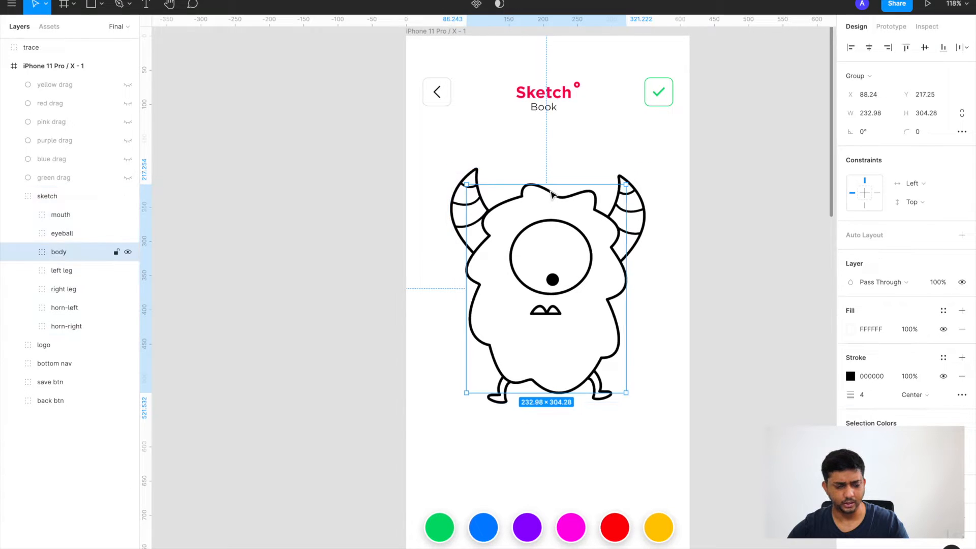
left_click(28, 252)
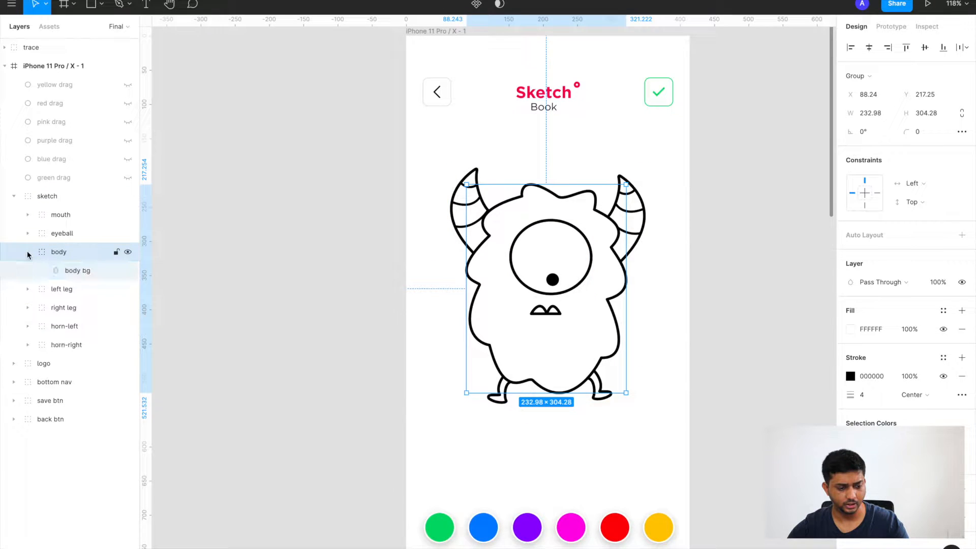
left_click(76, 271)
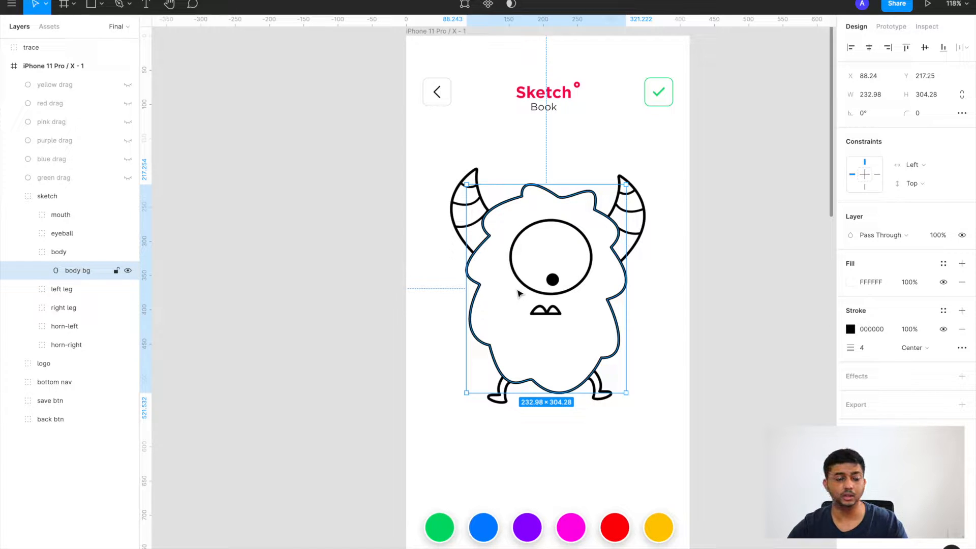
left_click(851, 283)
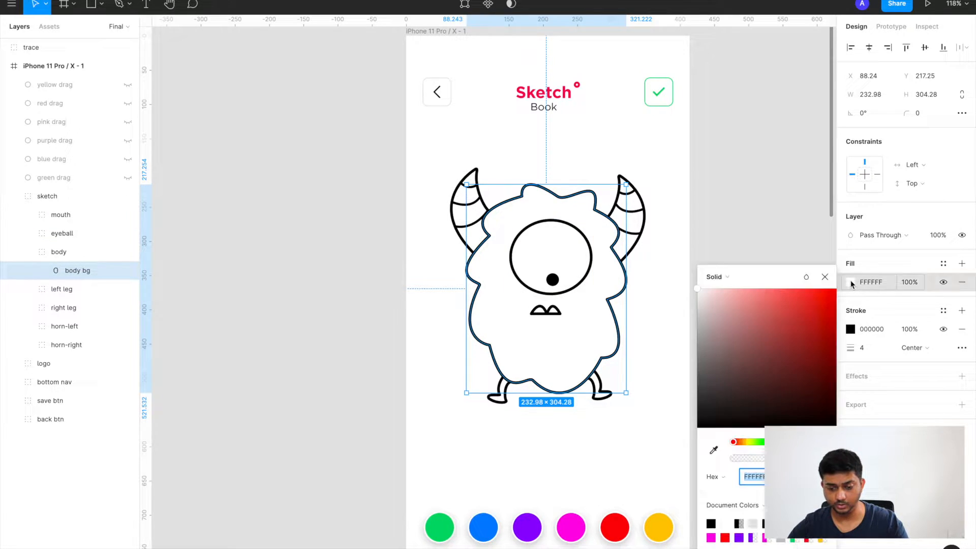
left_click(755, 524)
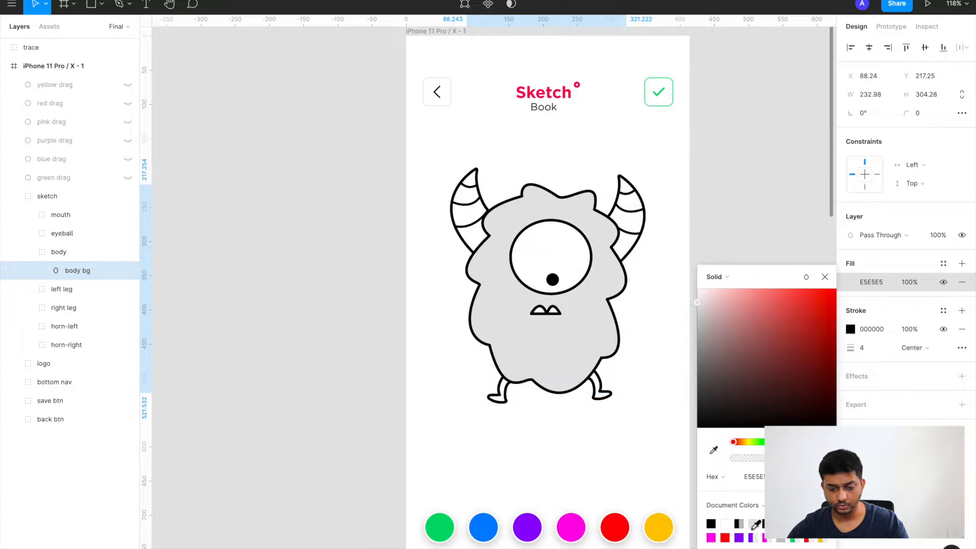
left_click(824, 276)
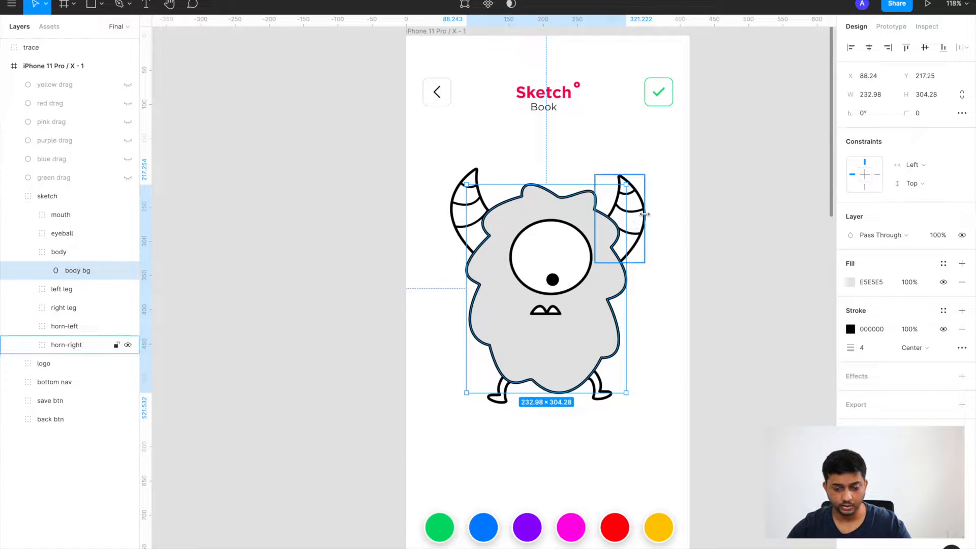
Set the fill of the horn-bg shape inside the horn-right group to E5E5E5
left_click(58, 349)
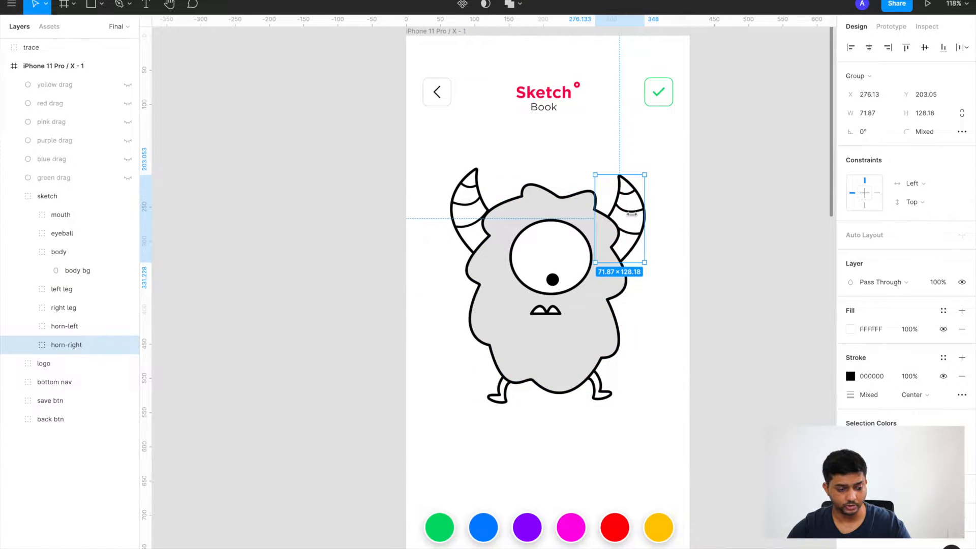
left_click(28, 347)
left_click(71, 418)
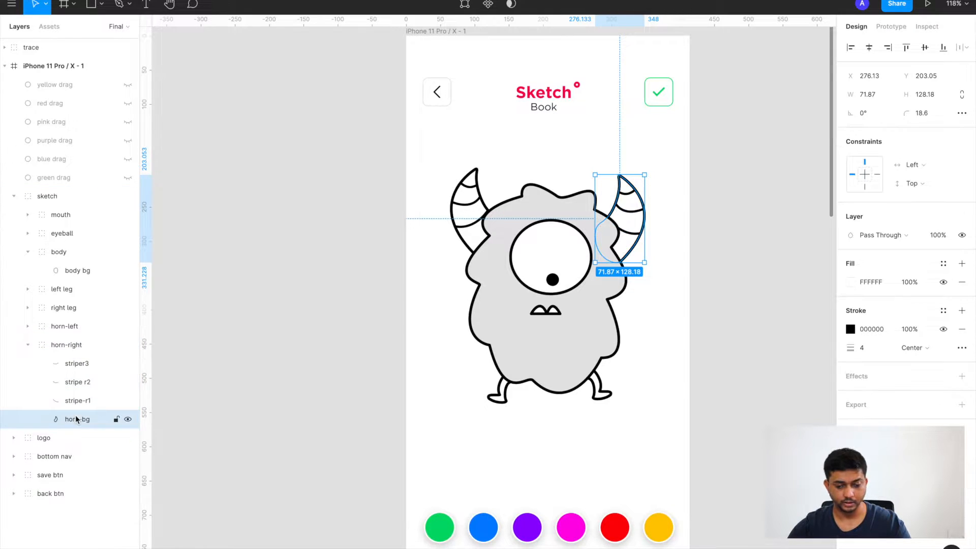
left_click(851, 282)
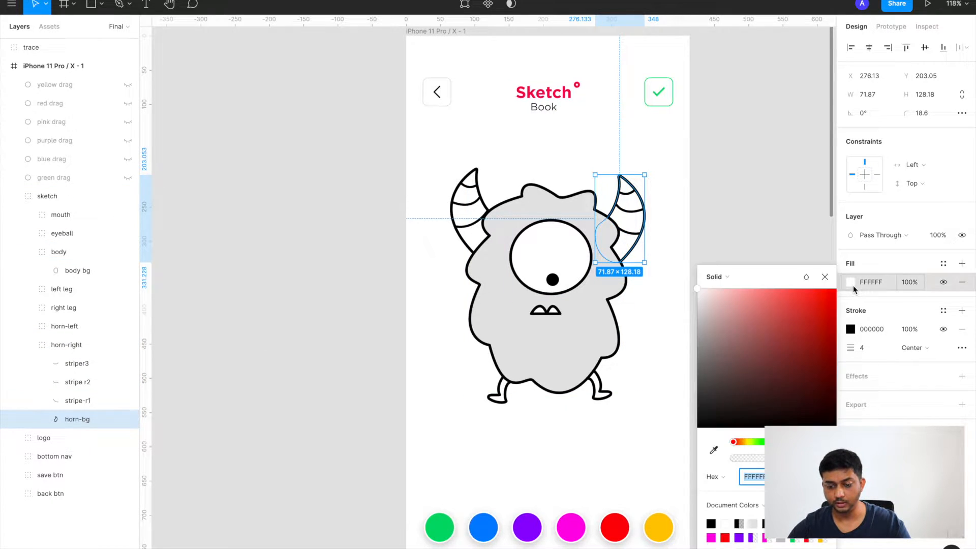
left_click(755, 523)
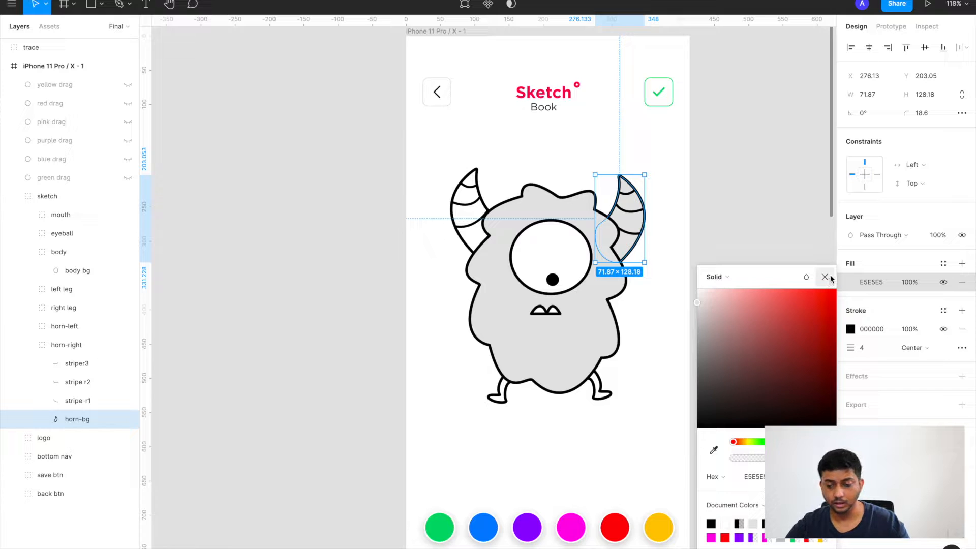
left_click(829, 277)
left_click(811, 257)
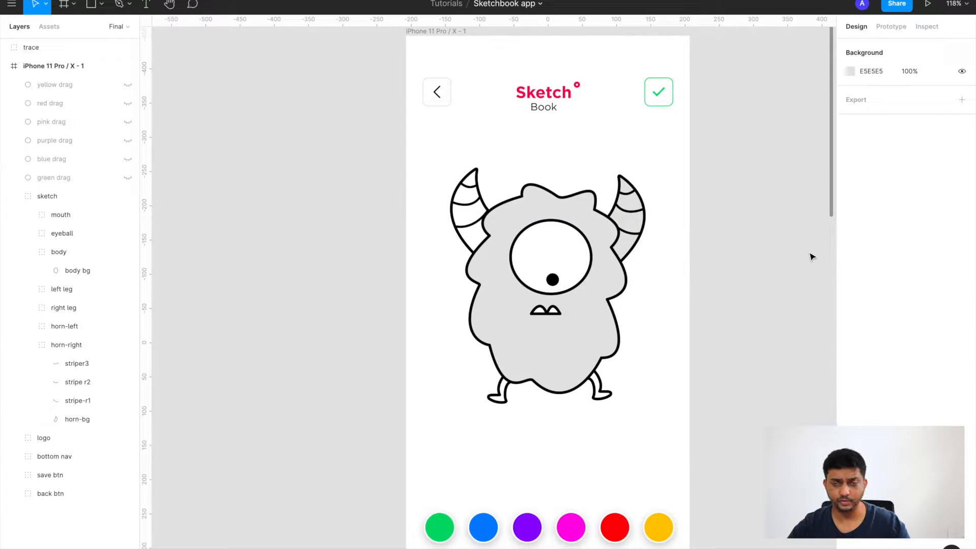
Undo the grey fills on the right horn and the monster's body
key("ctrl+z")
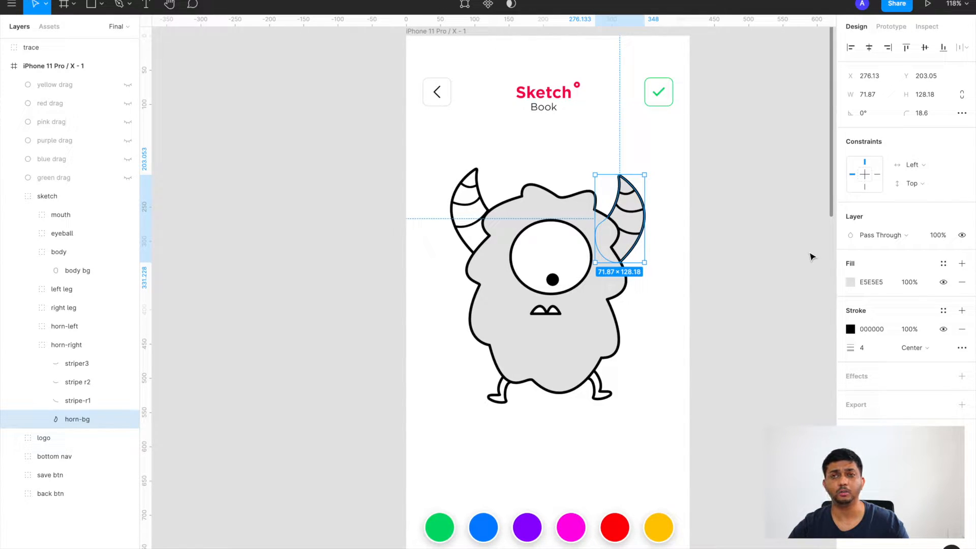
key("shift+Return")
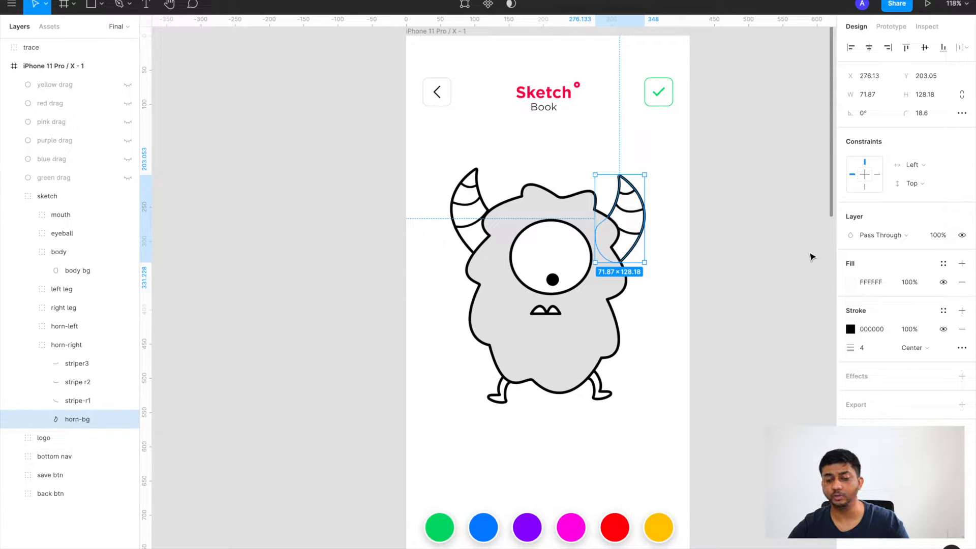
key("ctrl+z")
key("ctrl+z")
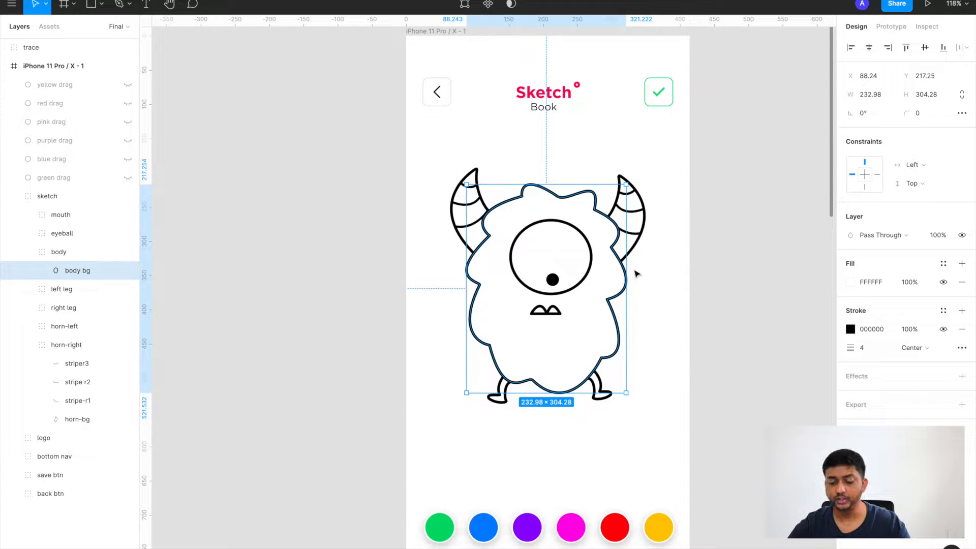
Collapse the body and horn-right groups and inspect the sketch's part groups, from the horn and legs to the body, eyeball and mouth
left_click(28, 251)
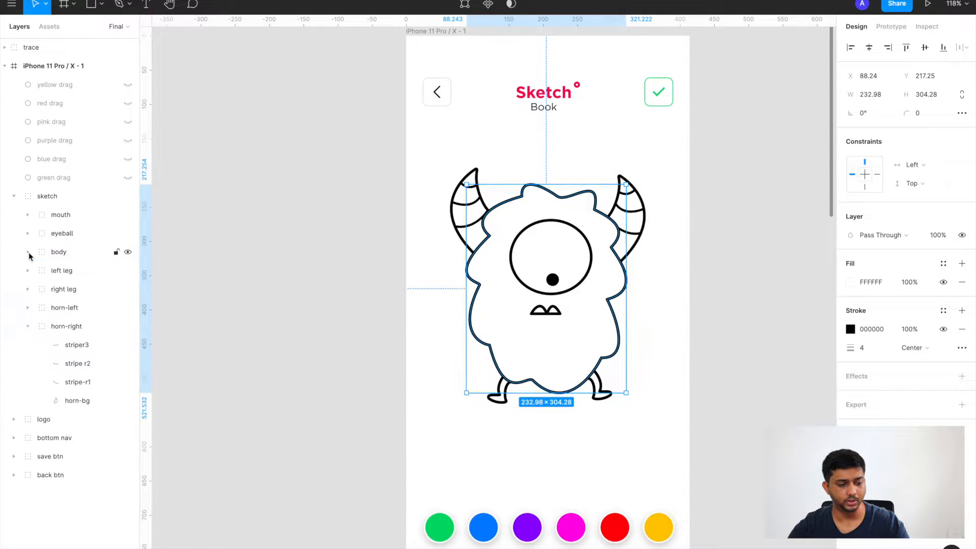
left_click(28, 325)
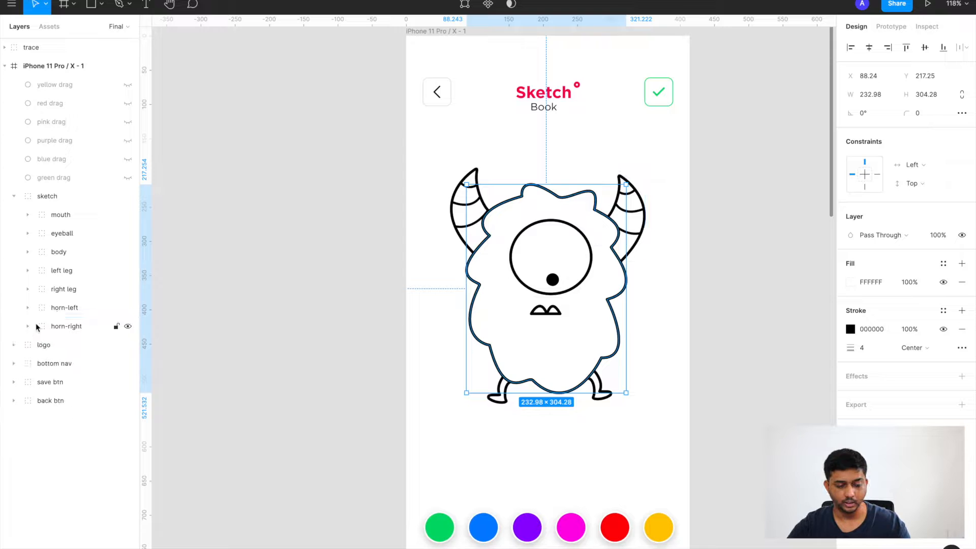
left_click(67, 329)
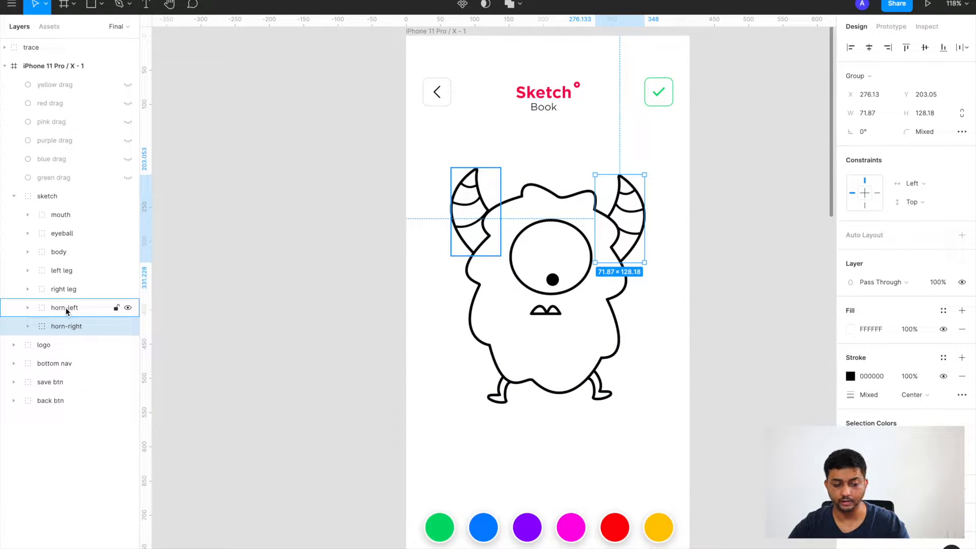
left_click(68, 290)
left_click(66, 271)
left_click(65, 252)
left_click(66, 234)
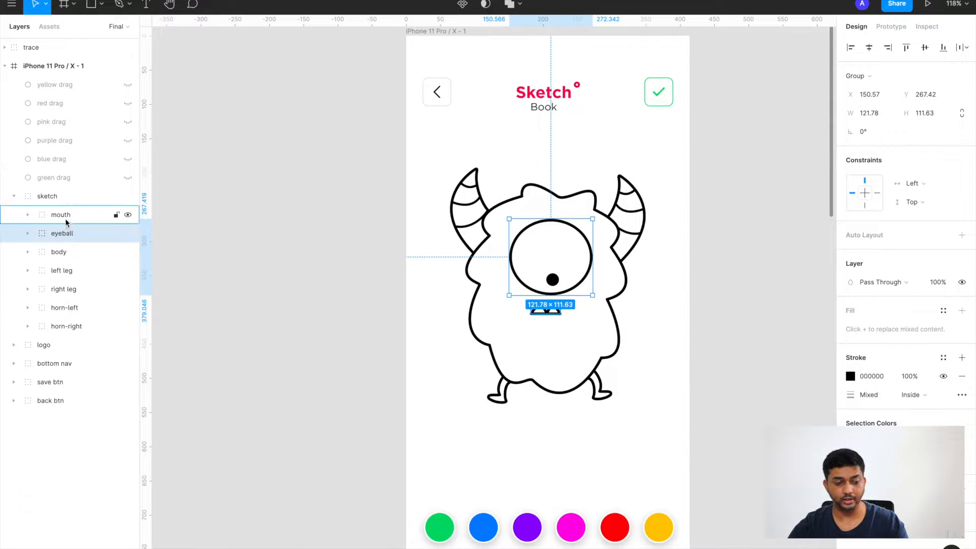
left_click(66, 216)
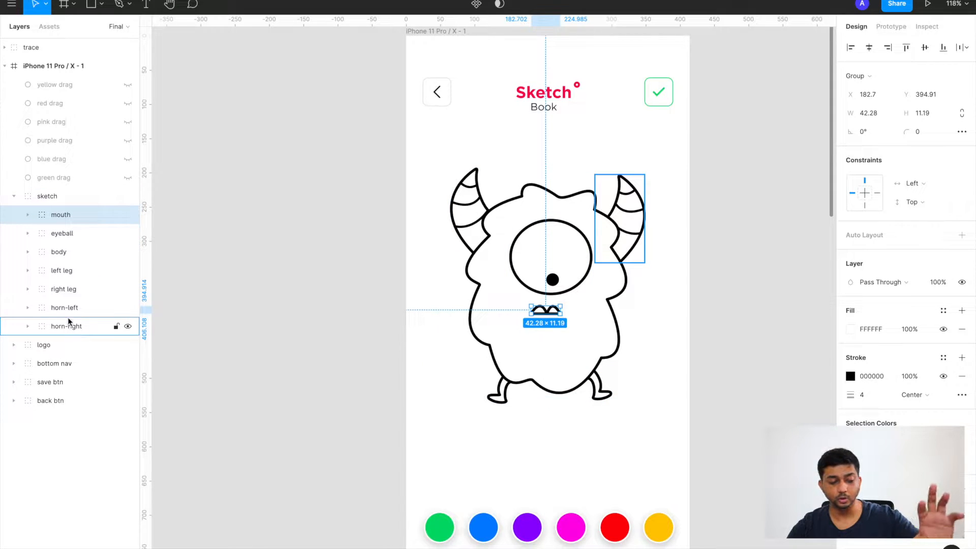
Collapse the sketch group and check its full extent on the canvas by selecting it, leaving nothing selected
left_click(14, 197)
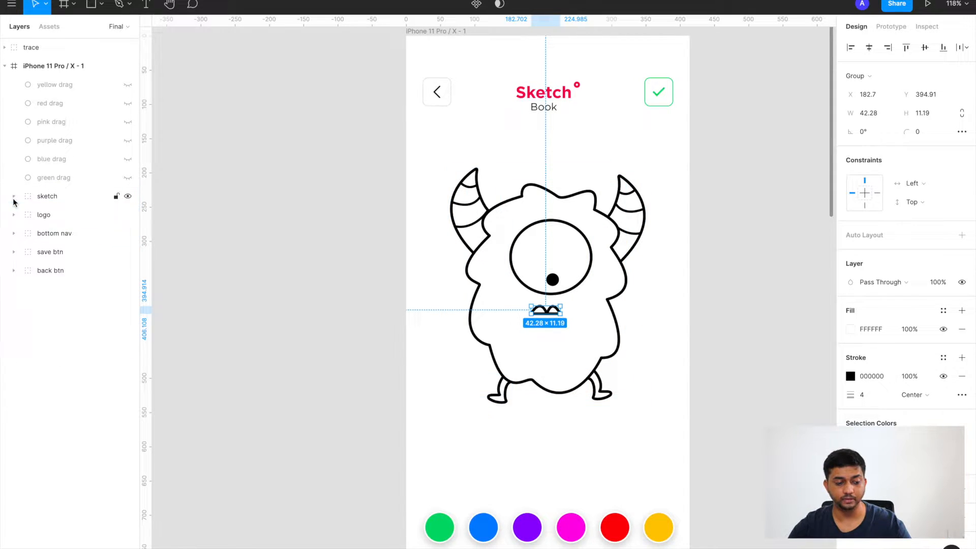
left_click(52, 199)
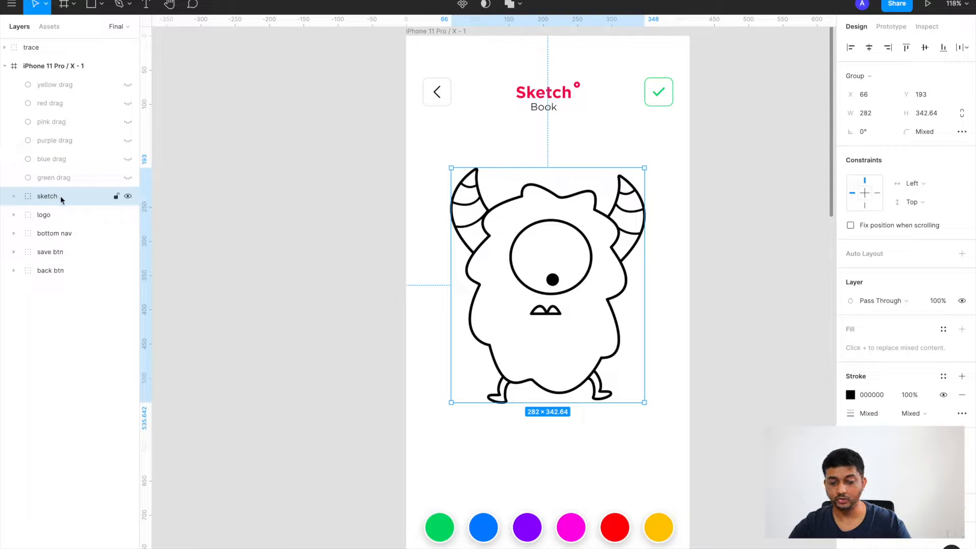
scroll(367, 328, "down", 5)
left_click(364, 327)
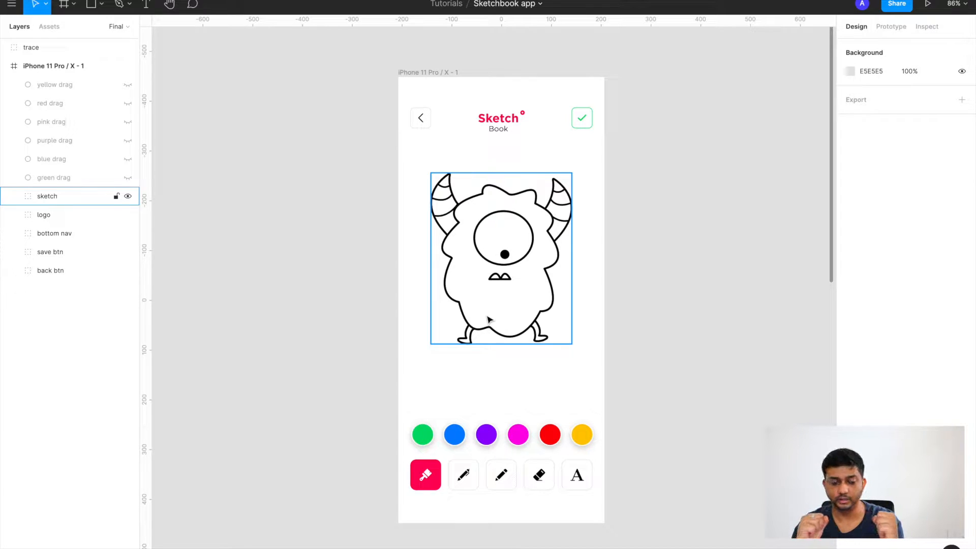
Duplicate the iPhone 11 Pro / X - 1 frame beside the original, placing the copy at X 280, Y -448
scroll(488, 320, "right", 3)
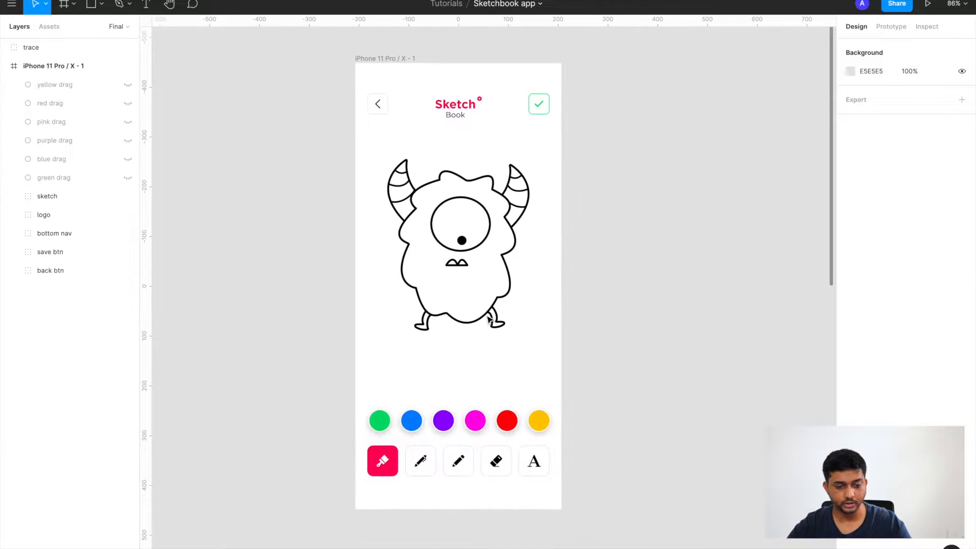
left_click(385, 60)
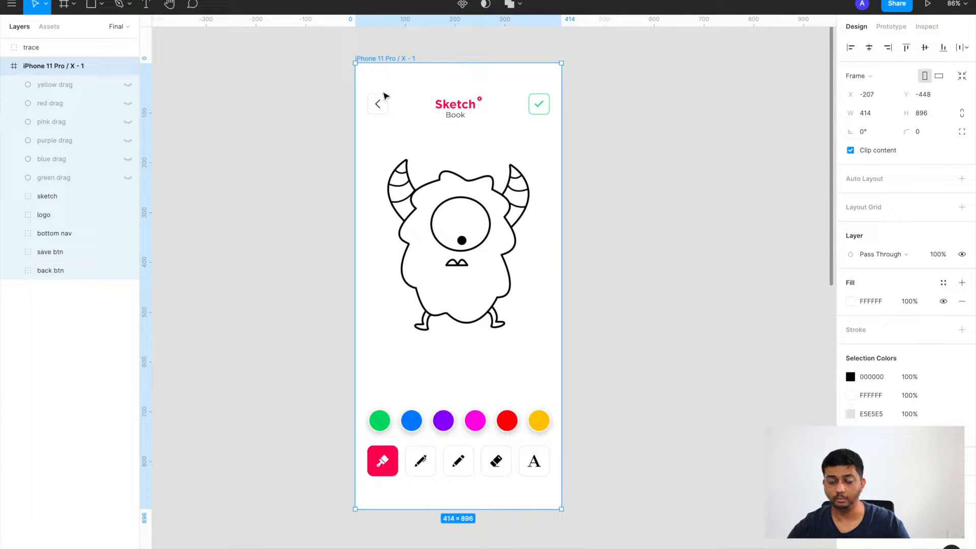
left_click_drag(413, 107, 653, 104)
scroll(651, 103, "right", 2)
scroll(653, 106, "right", 2)
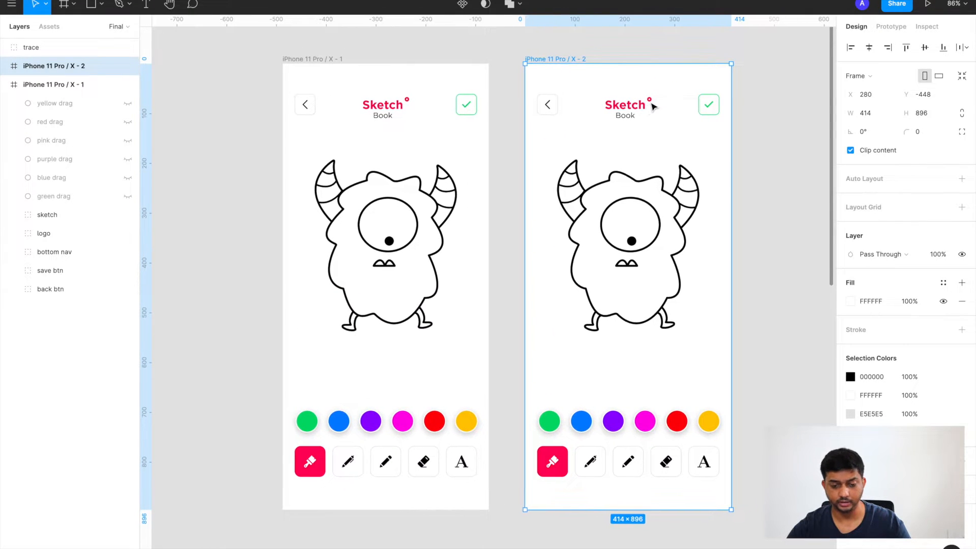
Make the six hidden drag layers, from yellow to green, visible in the iPhone 11 Pro / X - 1 frame
scroll(624, 138, "down", 1)
scroll(624, 138, "right", 1)
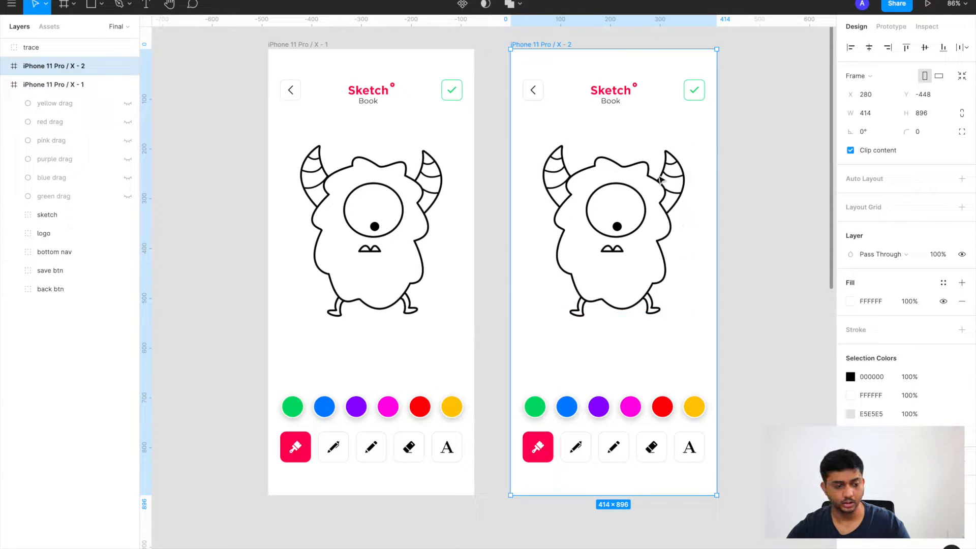
left_click(67, 199)
left_click(89, 100, "shift")
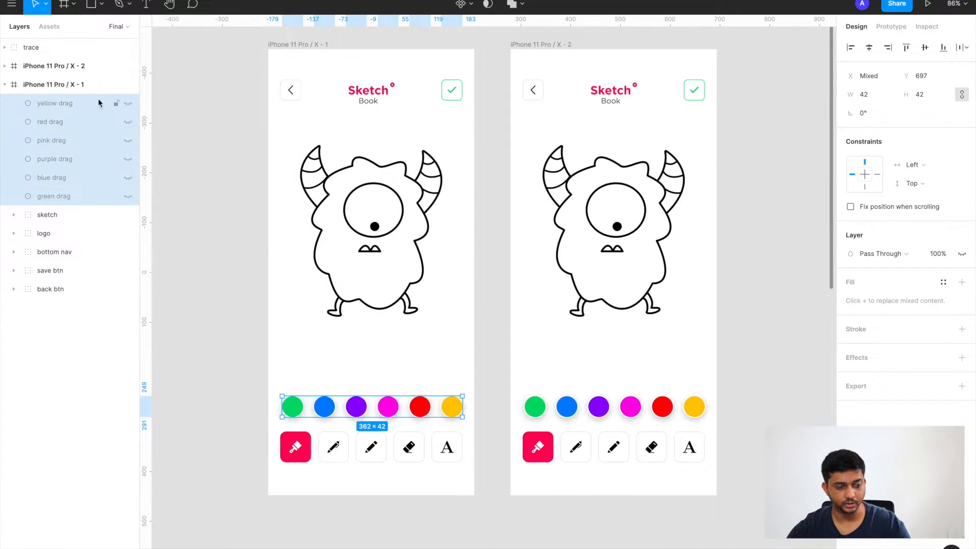
left_click(129, 106)
left_click(129, 122)
left_click(128, 140)
left_click(128, 160)
left_click(128, 178)
left_click(128, 196)
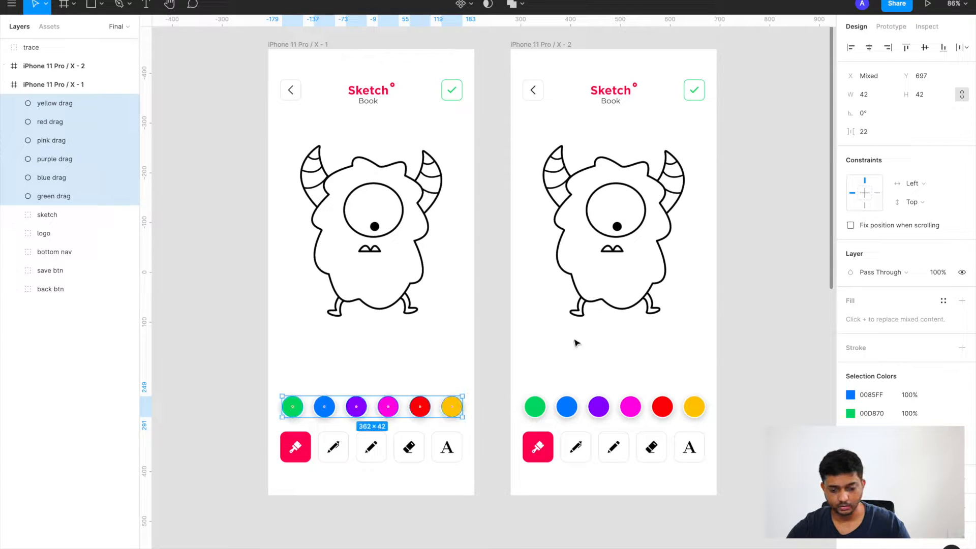
left_click(521, 339)
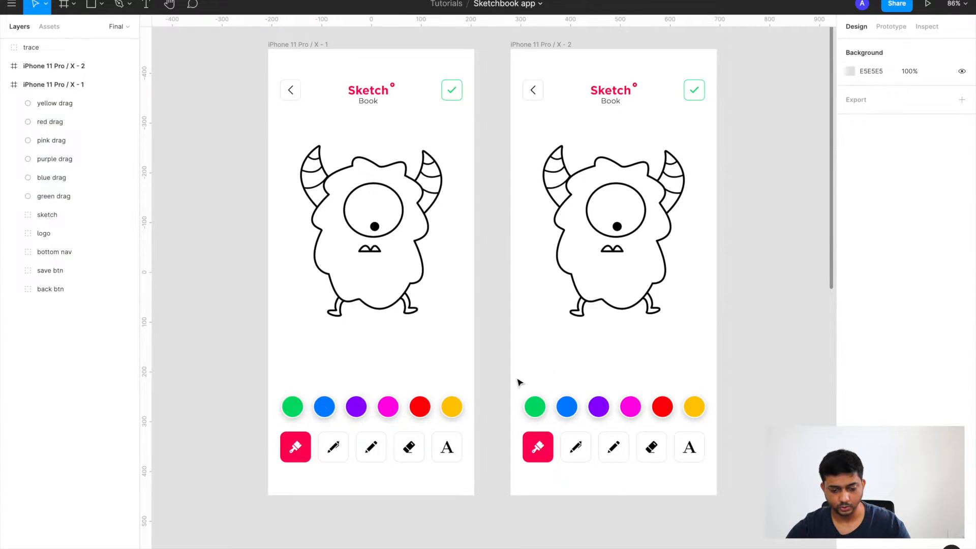
Make all six colour drag layers, from green to yellow, visible in the duplicated frame
double_click(534, 407)
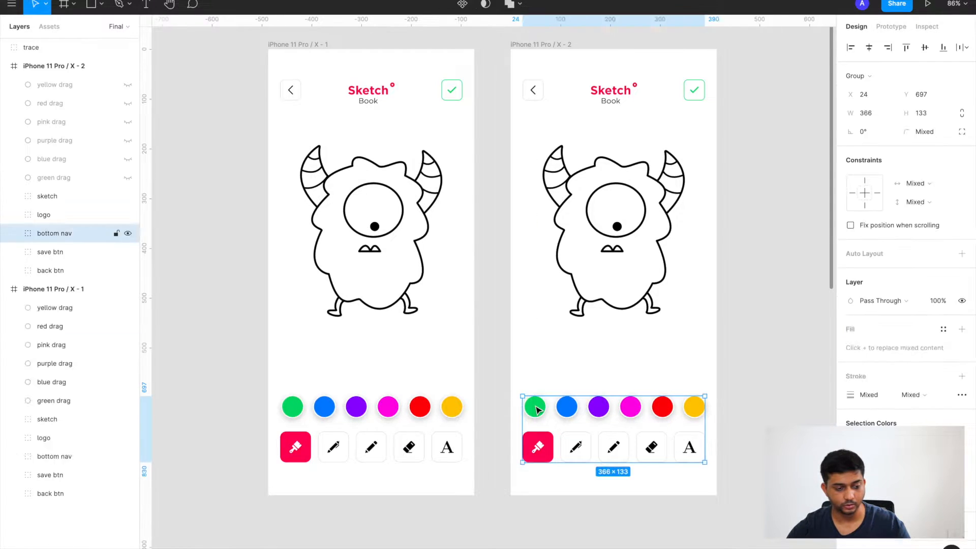
left_click(128, 178)
left_click(128, 159)
left_click(127, 141)
left_click(128, 122)
left_click(128, 103)
left_click(127, 85)
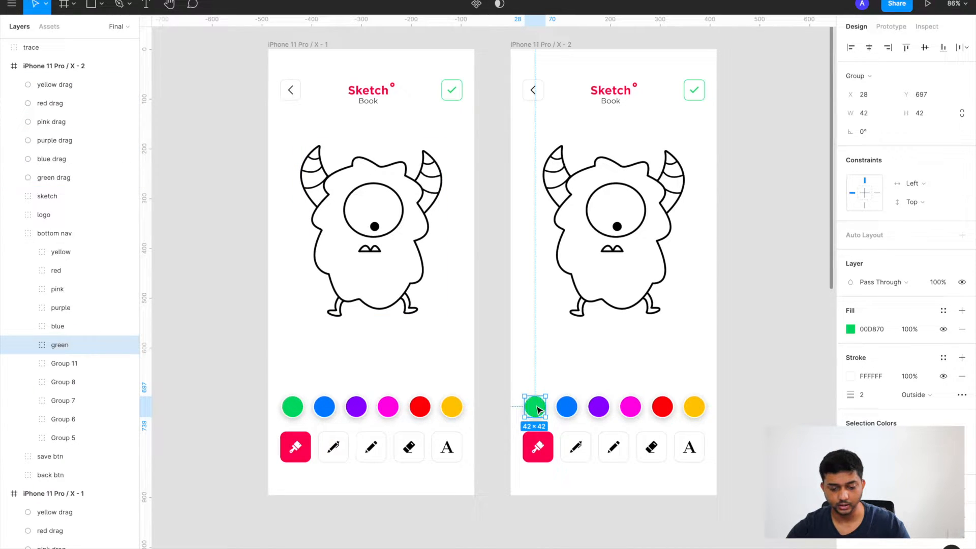
left_click_drag(534, 405, 563, 367)
key("ctrl+z")
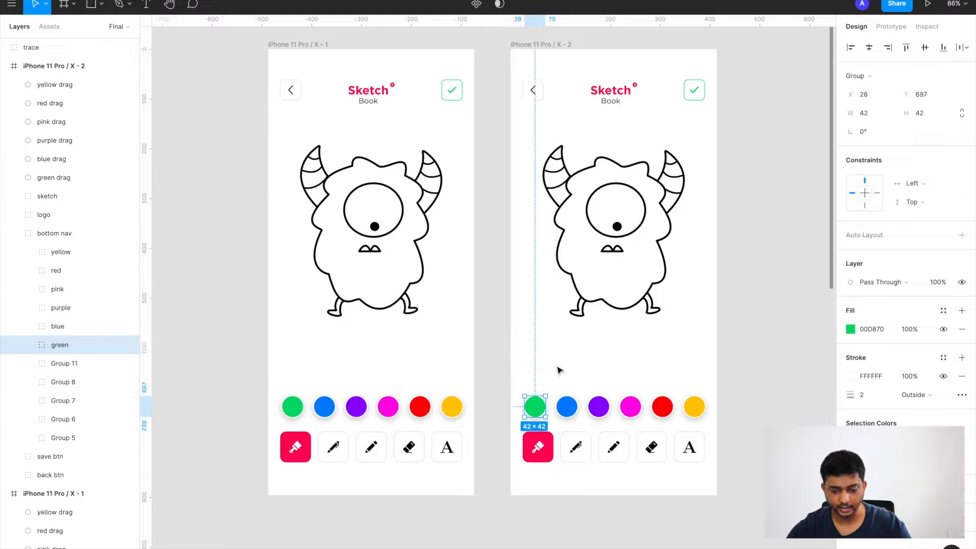
left_click(534, 410)
double_click(535, 410)
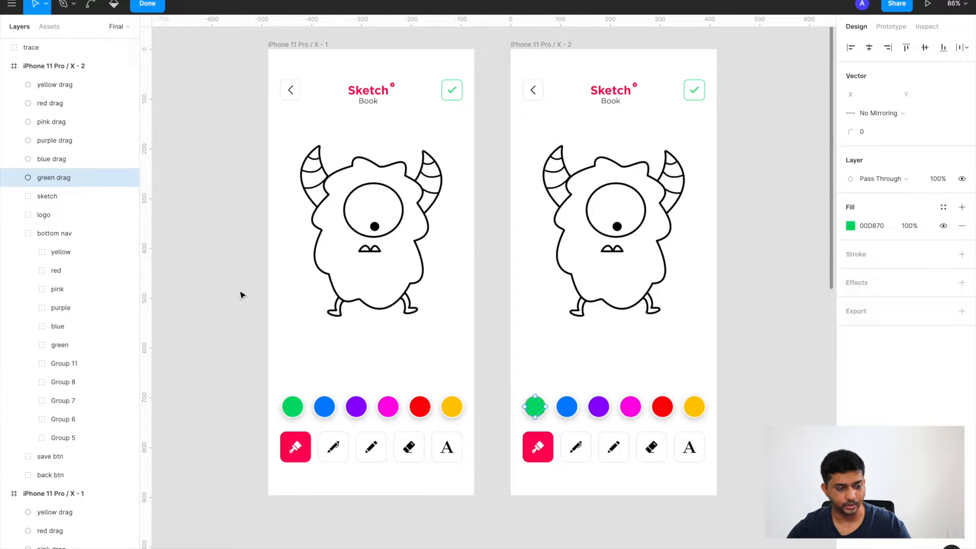
Try moving the green drag circle above the palette to X 82, Y 608, and undo the move
left_click(50, 163)
left_click(51, 179)
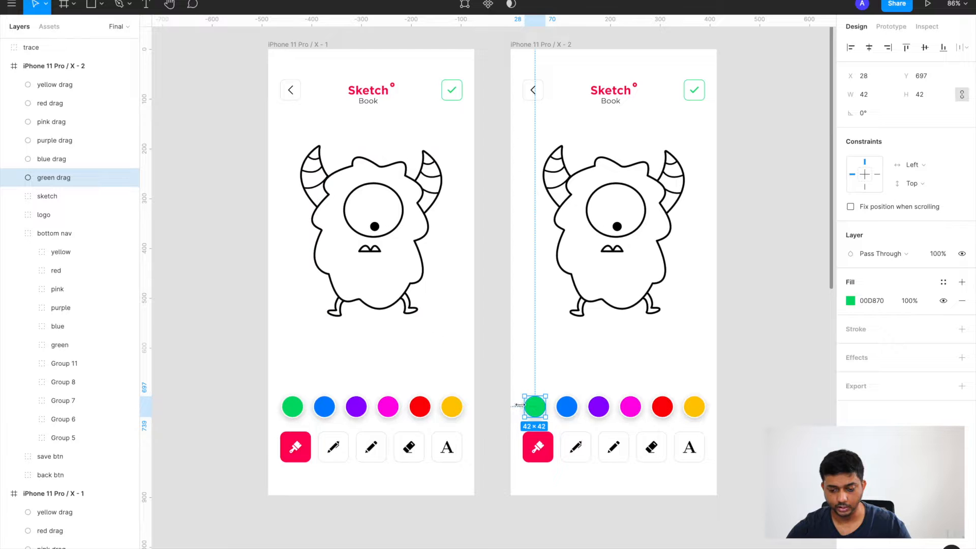
left_click_drag(535, 410, 563, 362)
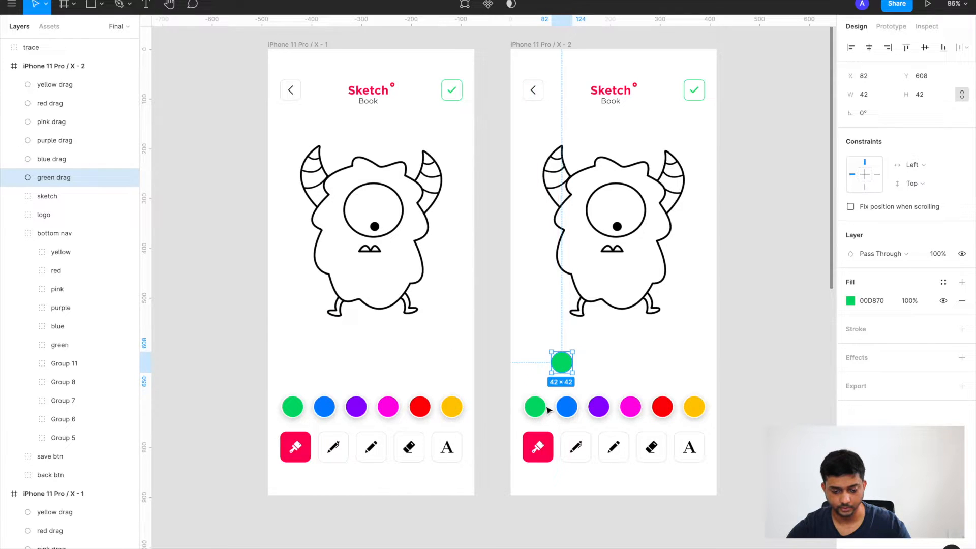
scroll(546, 409, "up", 3)
scroll(546, 409, "up", 3)
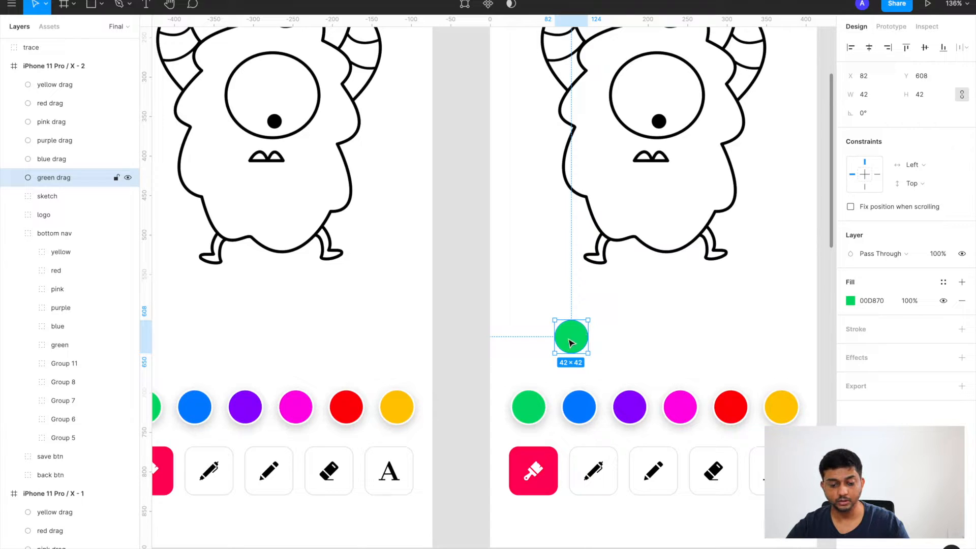
key("ctrl+z")
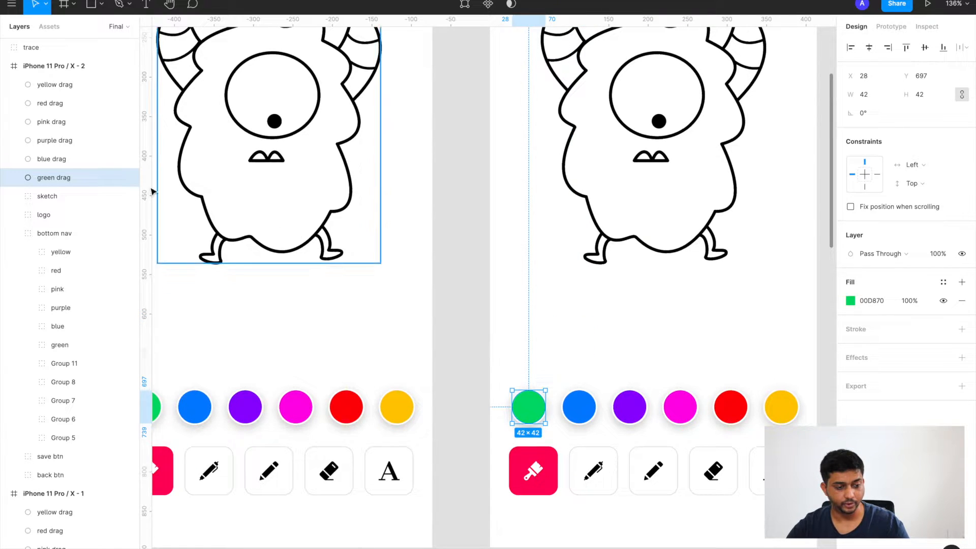
Examine which palette circle each drag layer from blue to yellow covers, and compare them with the colour groups inside bottom nav
left_click(57, 159)
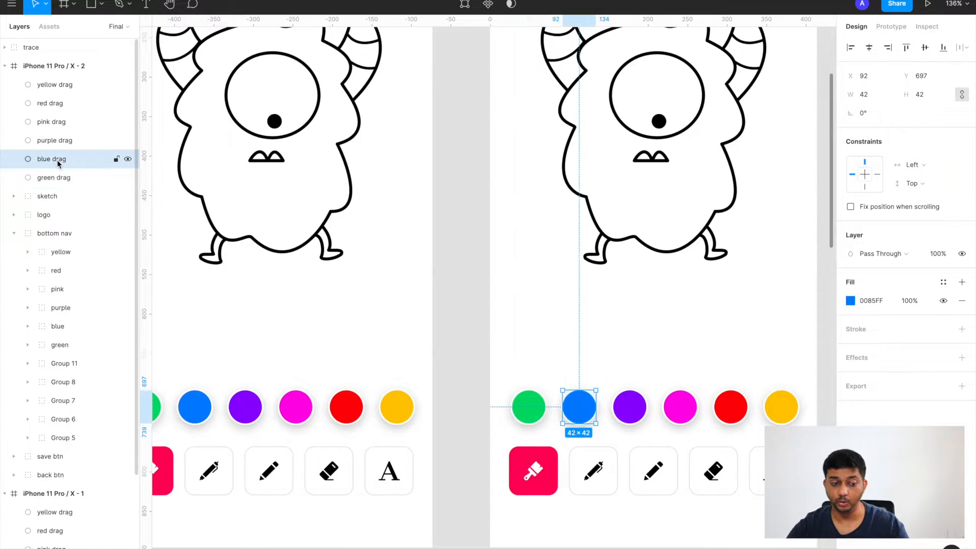
left_click(56, 142)
left_click(55, 121)
left_click(52, 101)
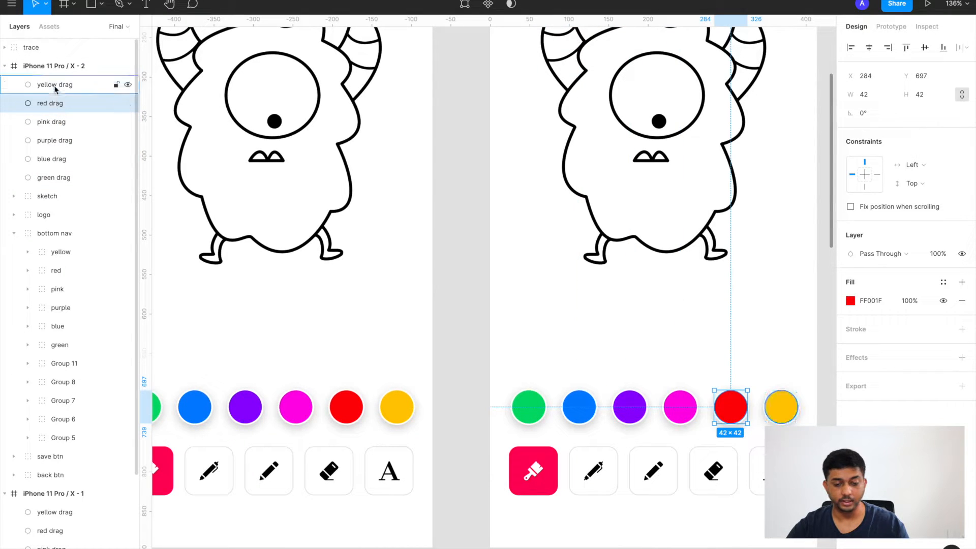
left_click(51, 84)
left_click(532, 392)
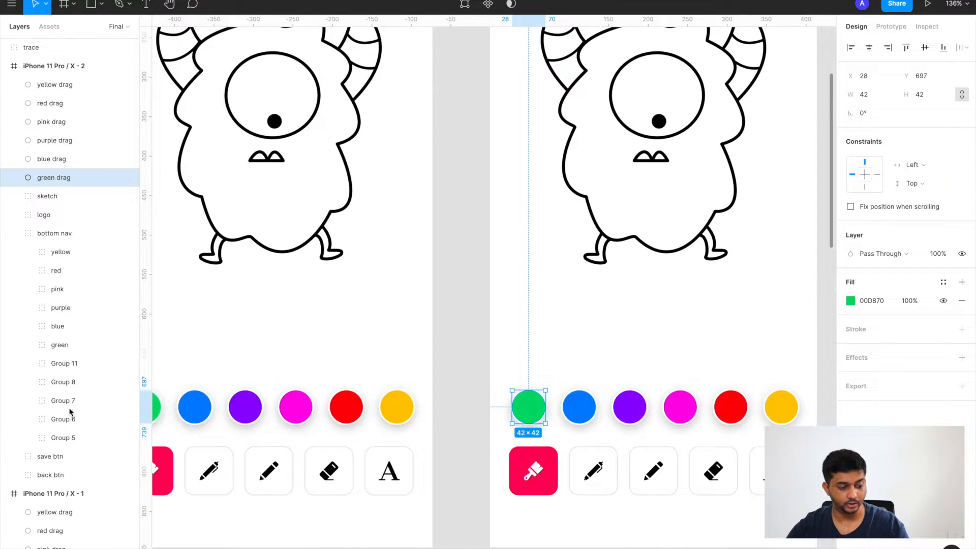
left_click(58, 256)
left_click(56, 271)
left_click(56, 290)
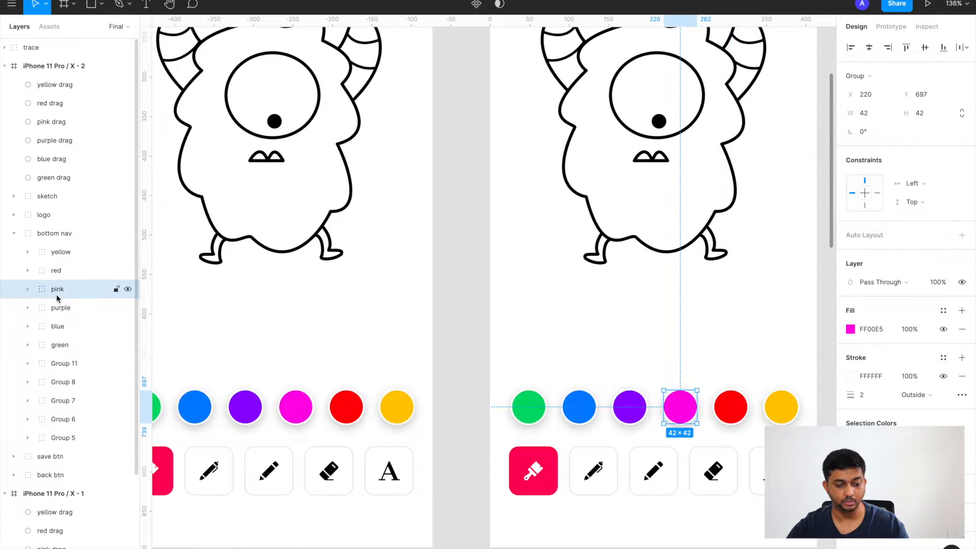
left_click(56, 307)
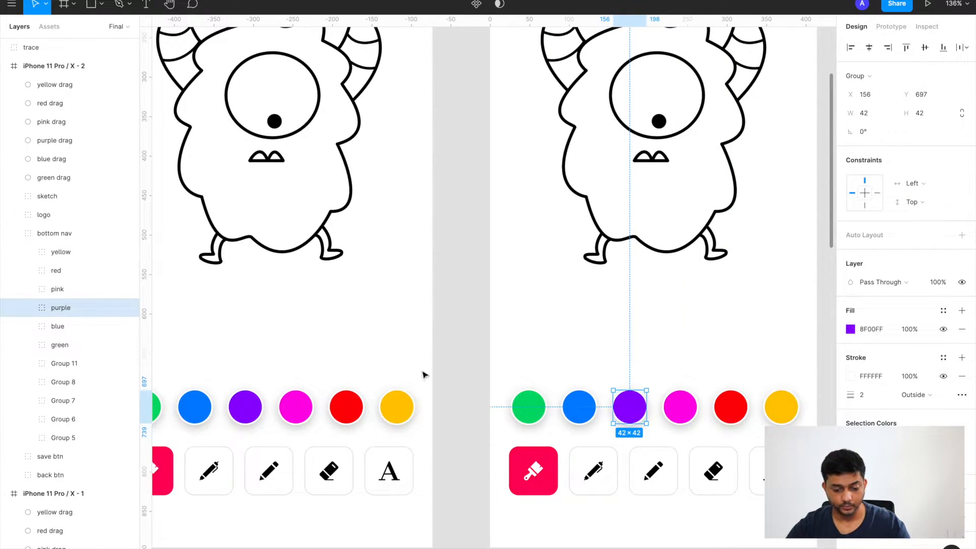
Move the second frame's green drag circle onto the monster's body below the mouth, at X 184, Y 427
left_click(529, 409)
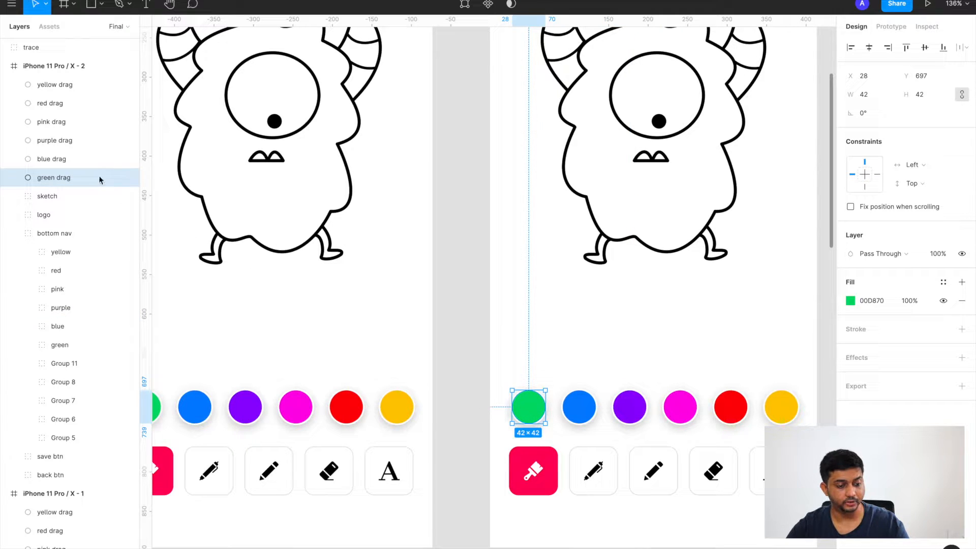
scroll(553, 425, "down", 3)
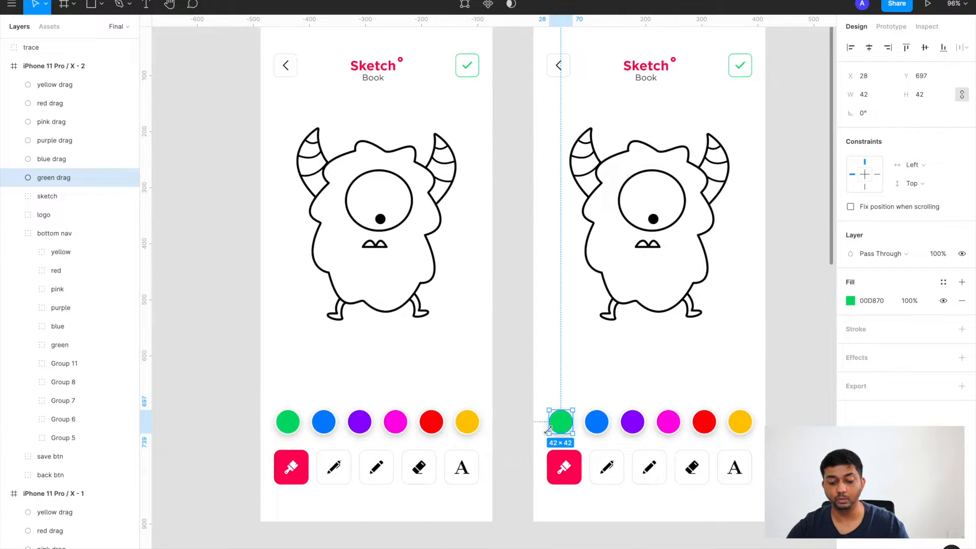
left_click_drag(568, 423, 656, 275)
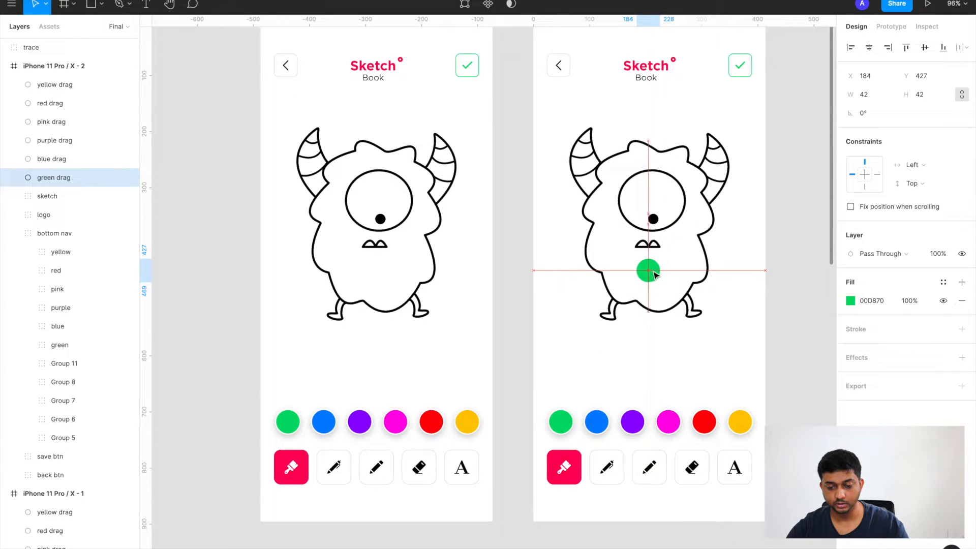
Select the body bg shape inside the second frame's sketch group and examine its outline on the monster
double_click(710, 254)
double_click(707, 254)
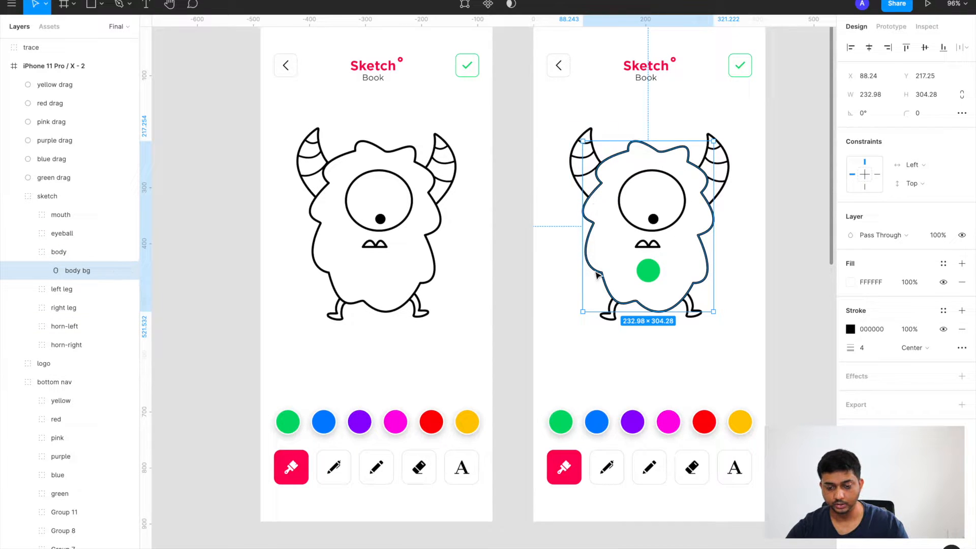
scroll(732, 278, "right", 2)
scroll(732, 278, "up", 1)
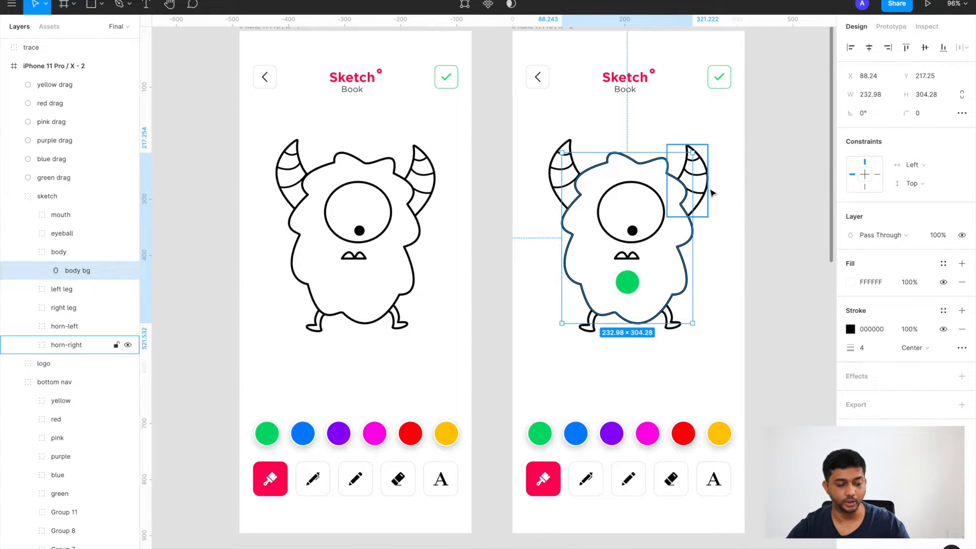
Draw a small circle beside the green circle on the monster, set its size to 10 × 10 and place it above body bg in the body group
scroll(534, 285, "right", 3)
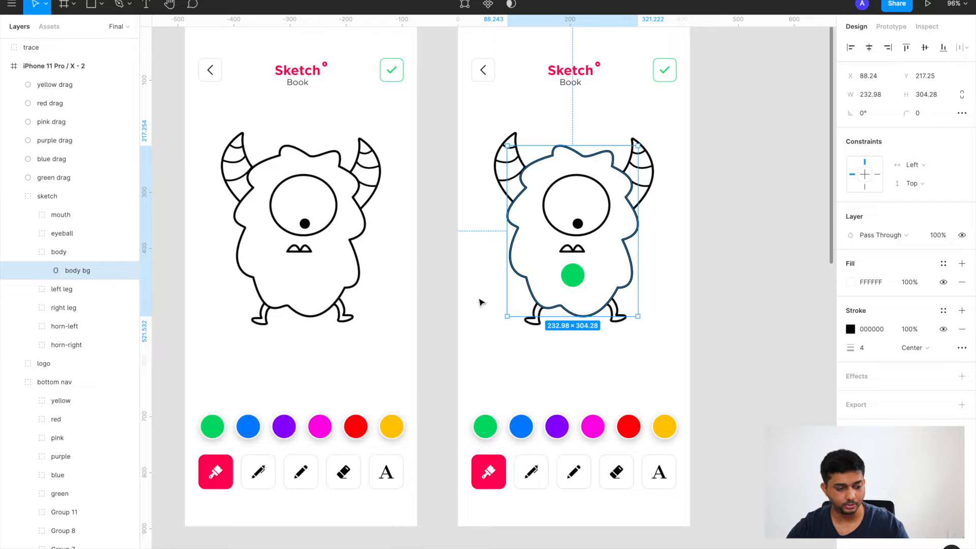
scroll(419, 279, "up", 2)
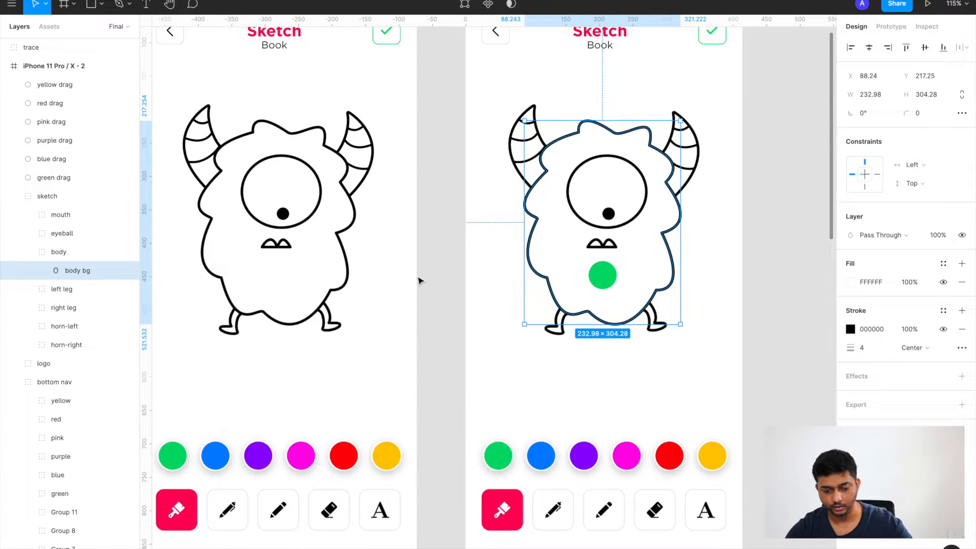
key("o")
left_click_drag(573, 275, 578, 276)
left_click(866, 95)
type("10")
key("Return")
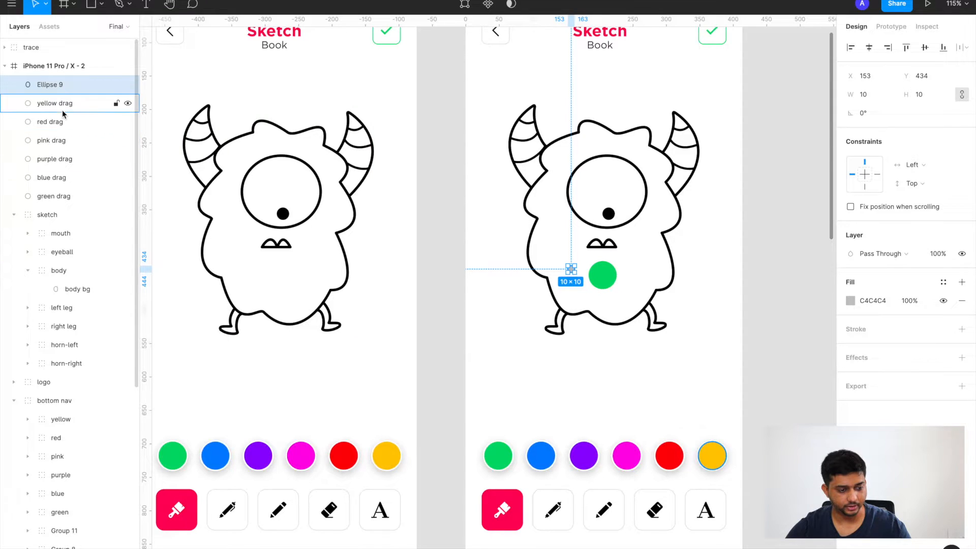
left_click_drag(59, 86, 63, 279)
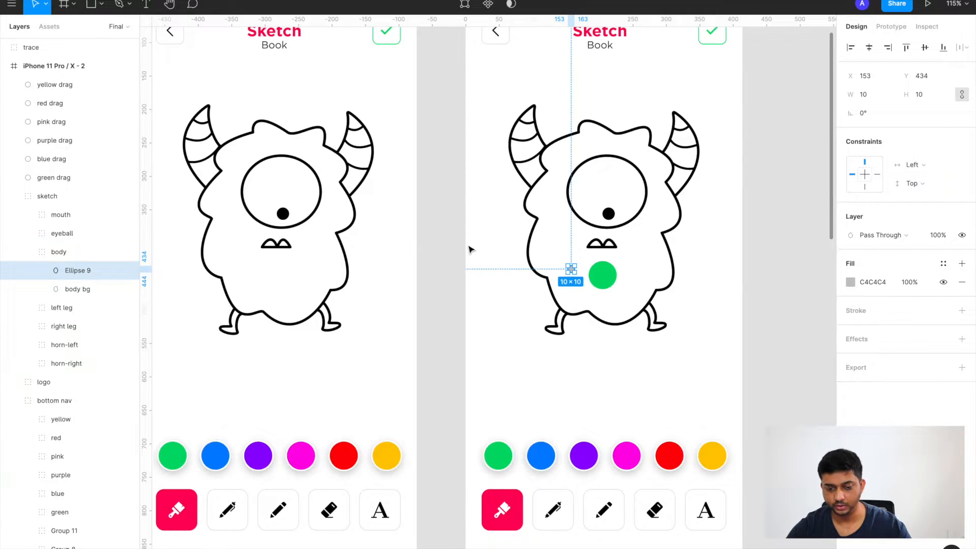
Rename the 10 × 10 circle as fill green and move it to the centre of the green drag circle, at X 200, Y 443
left_click(588, 131)
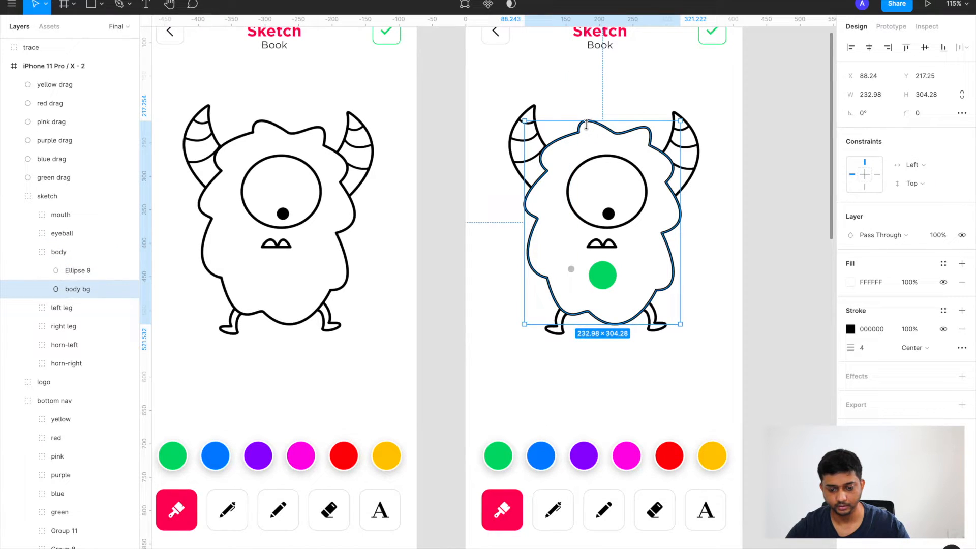
scroll(559, 321, "up", 3)
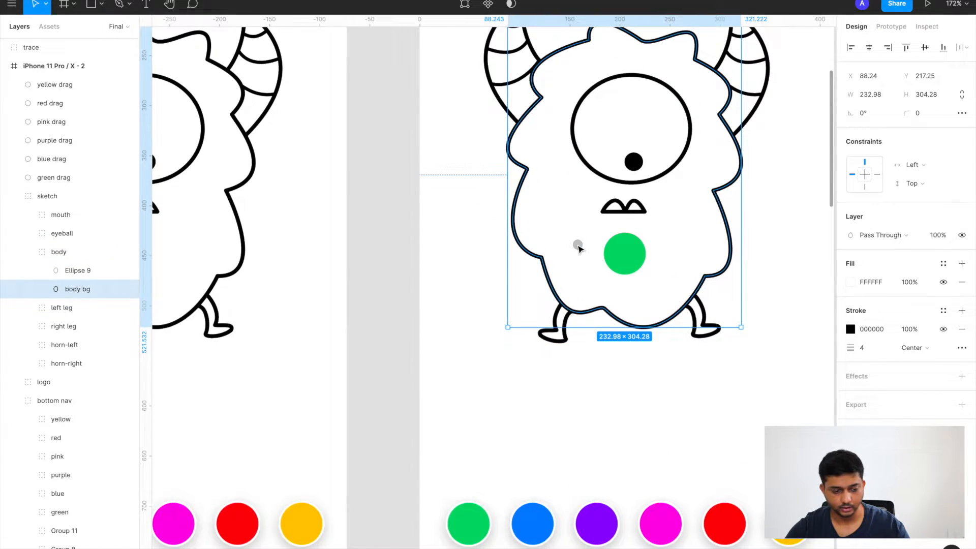
left_click(578, 244)
double_click(80, 271)
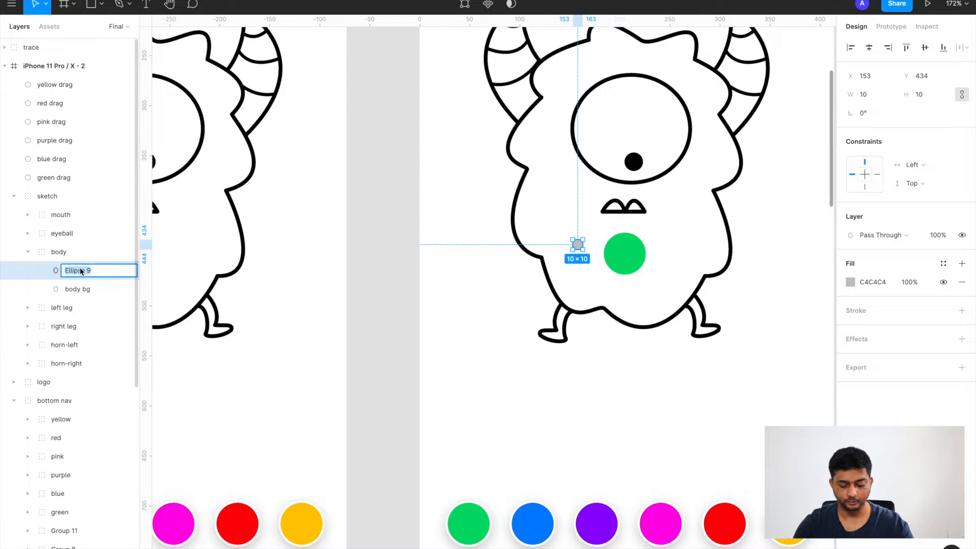
type("fill green")
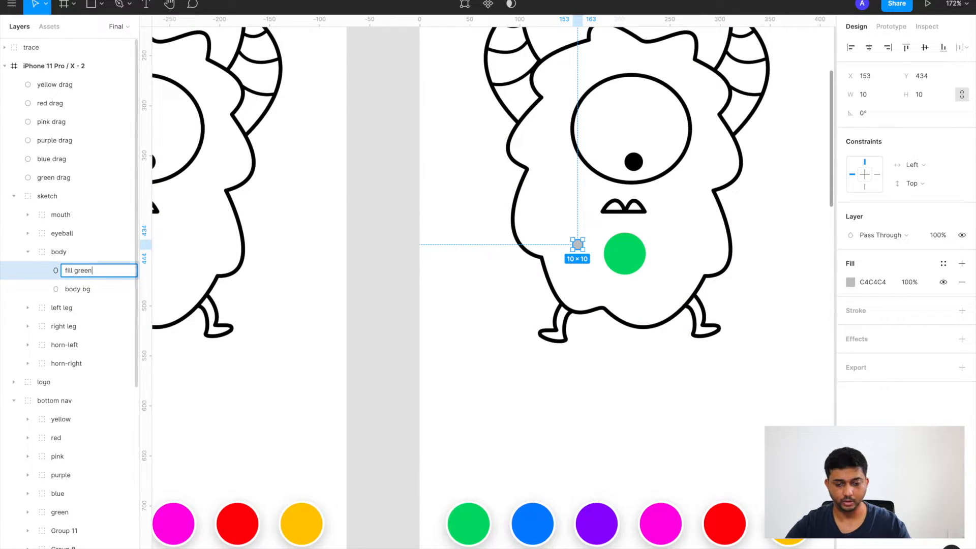
key("Return")
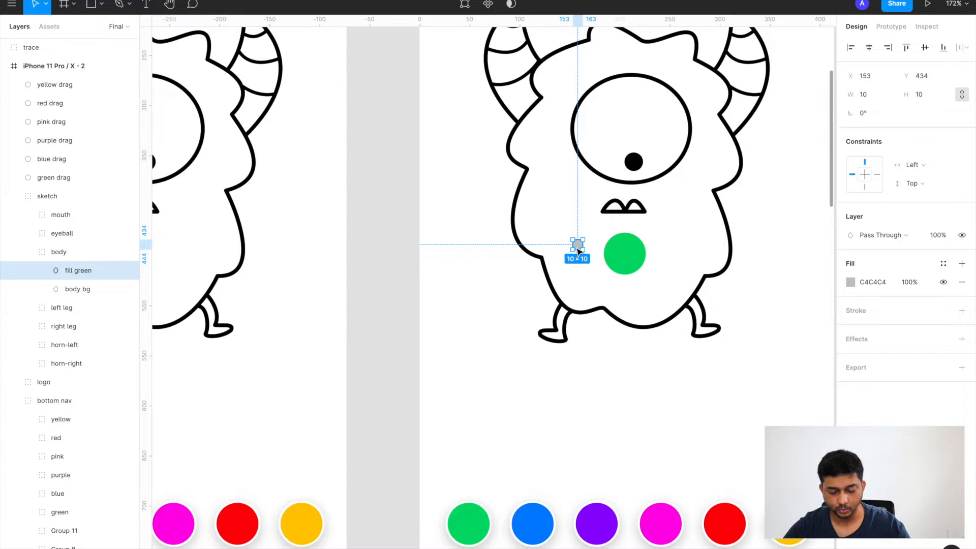
left_click_drag(579, 247, 627, 259)
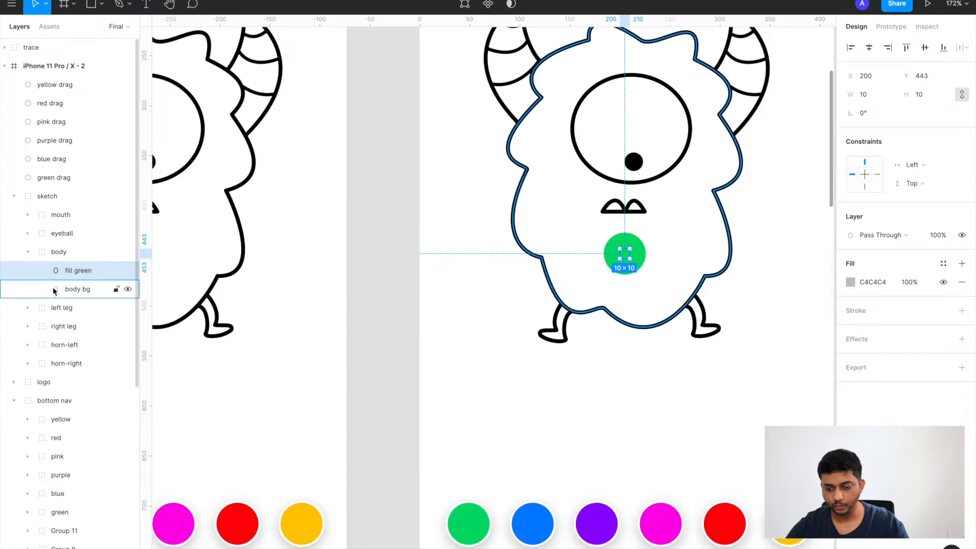
Set the fill colour of the small fill green circle to 00D870
left_click(852, 283)
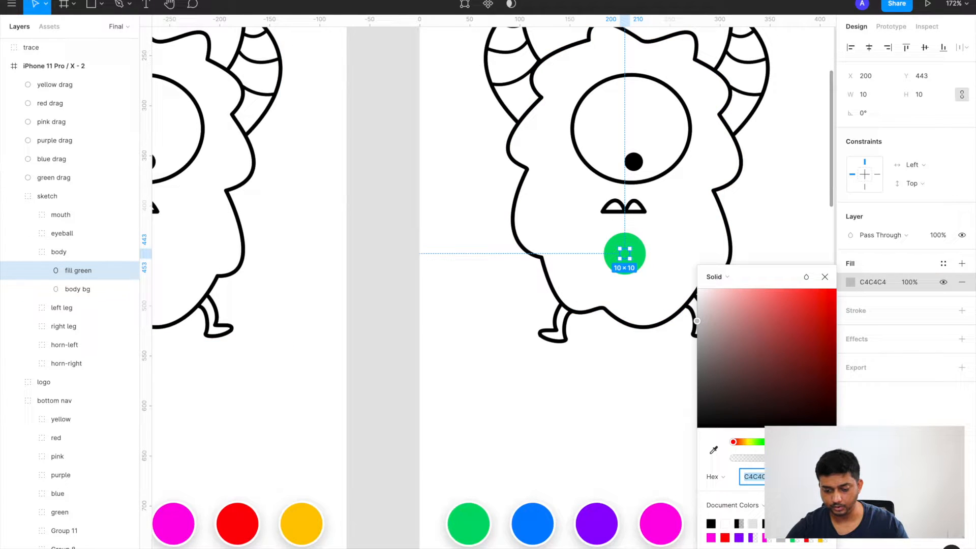
type("00D870")
key("Return")
left_click(825, 276)
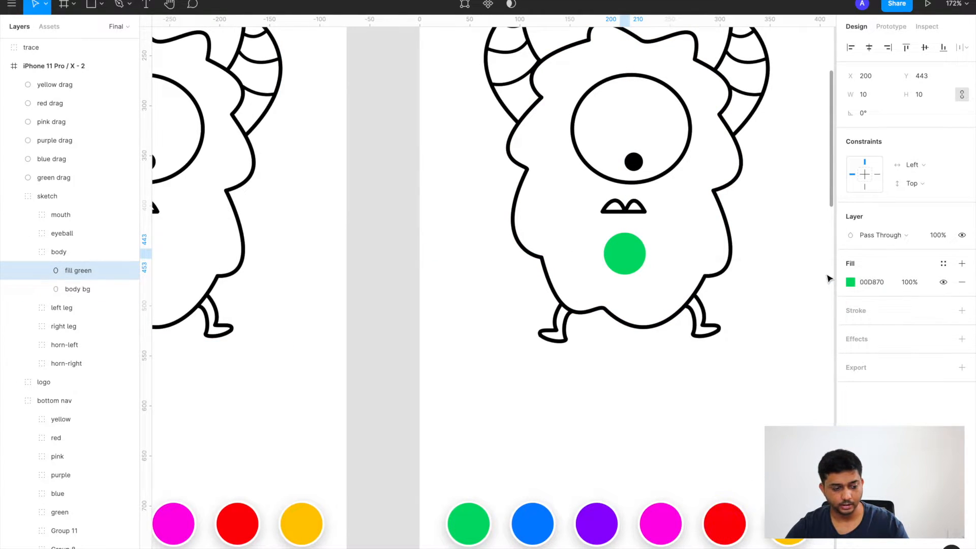
left_click(84, 287)
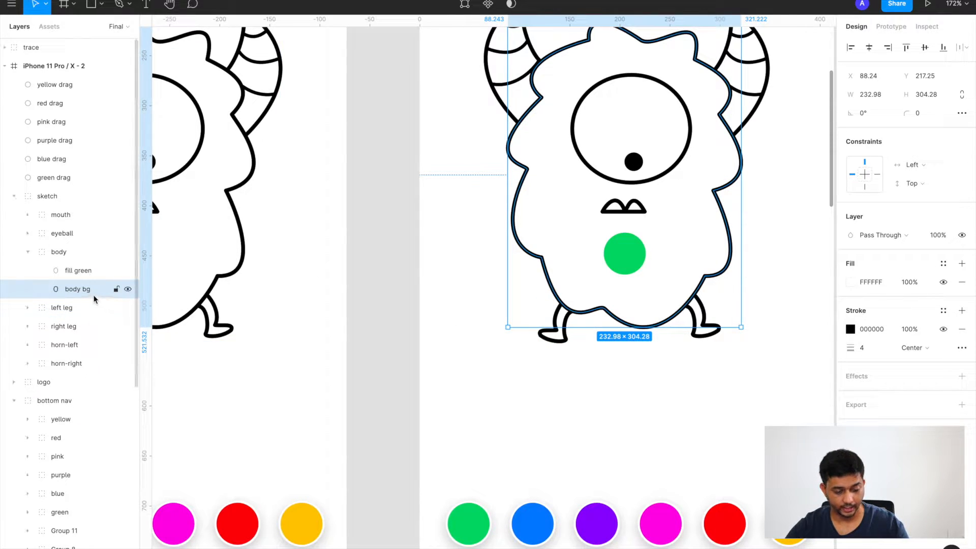
key("ctrl+d")
left_click(76, 308)
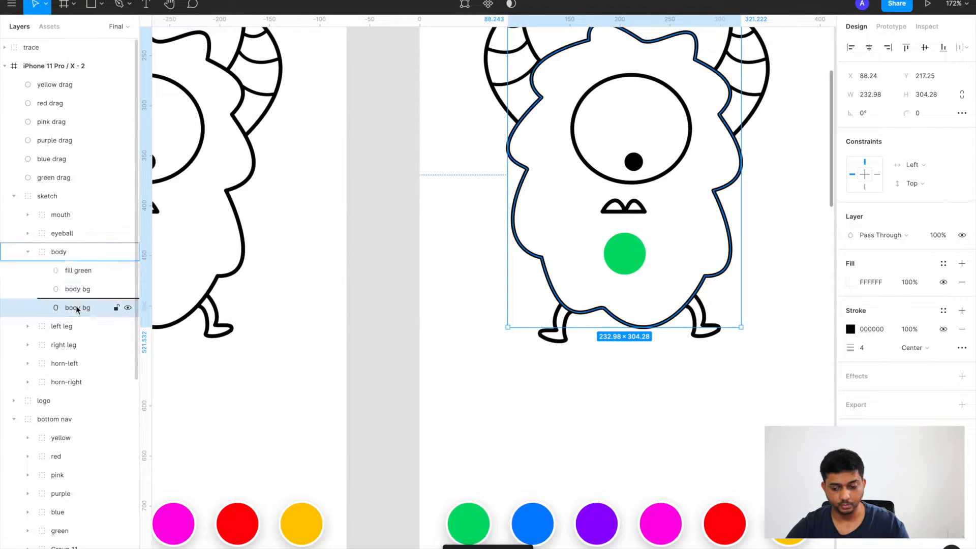
left_click(75, 275)
left_click(71, 289)
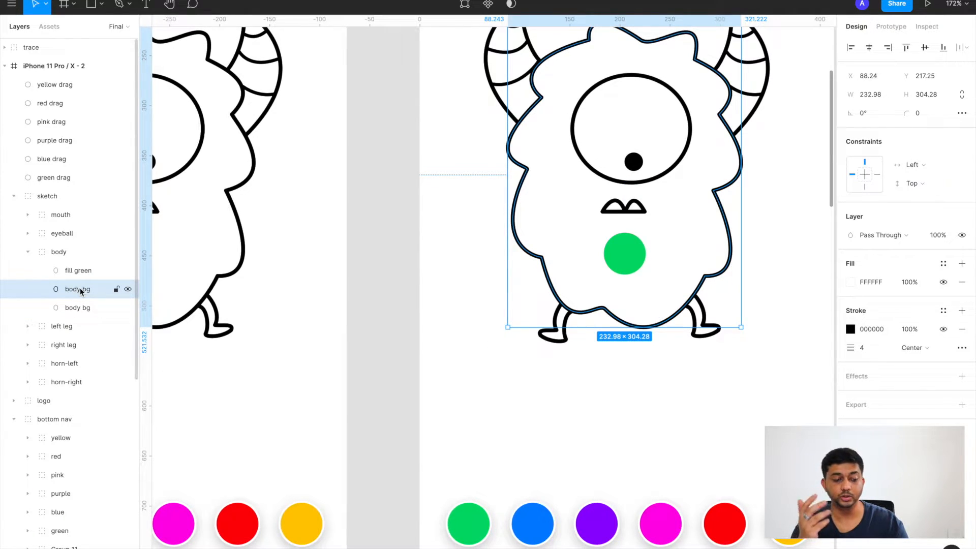
left_click(98, 310)
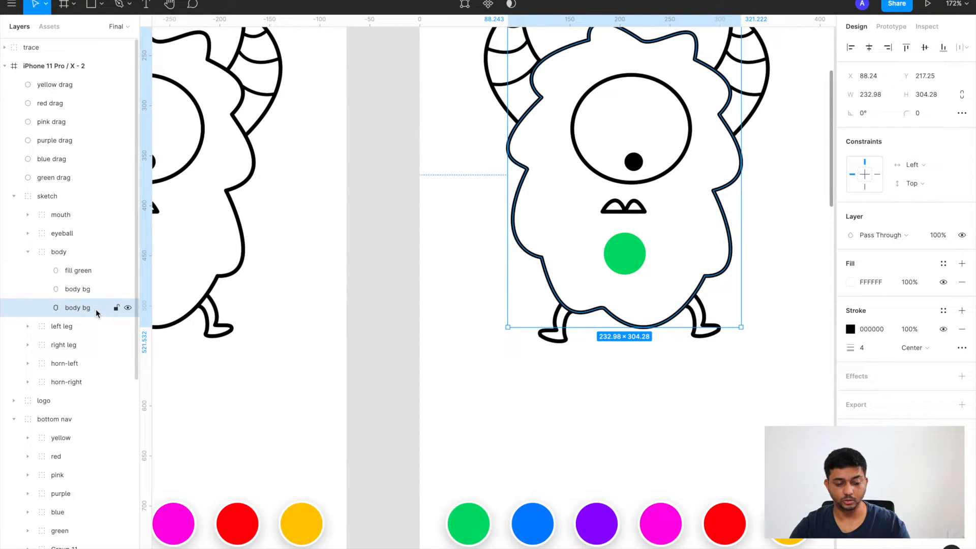
key("Delete")
left_click(76, 290)
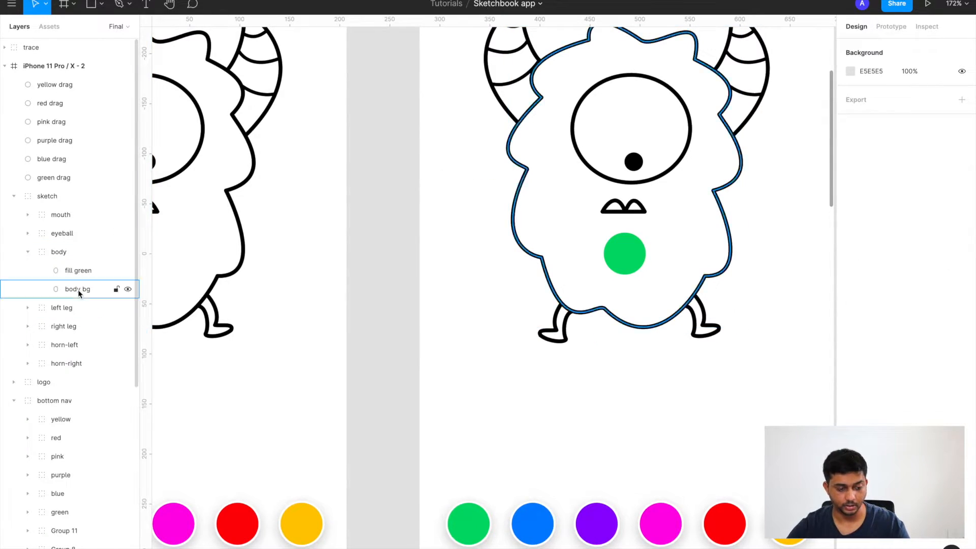
Hide the second frame's green drag circle and select the small fill green circle beneath it
left_click(625, 258)
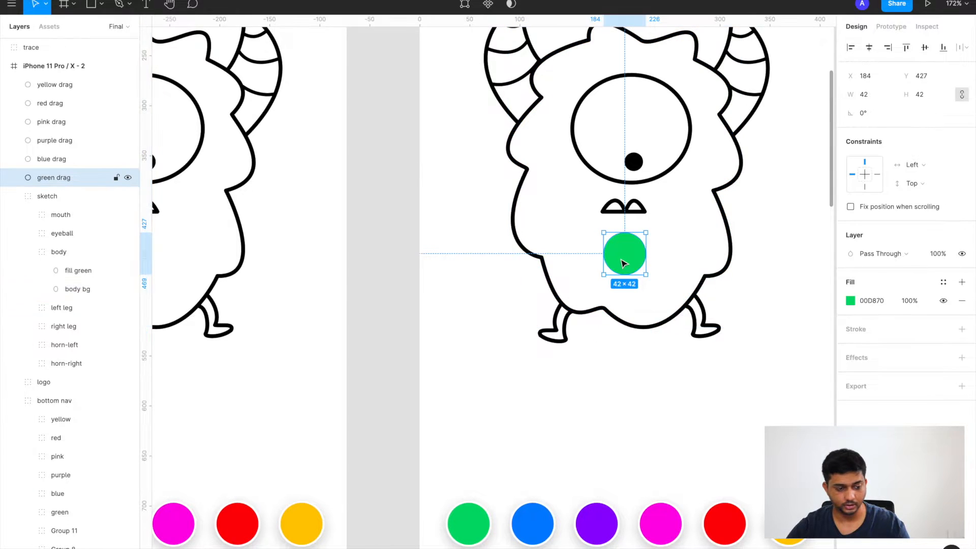
left_click(127, 178)
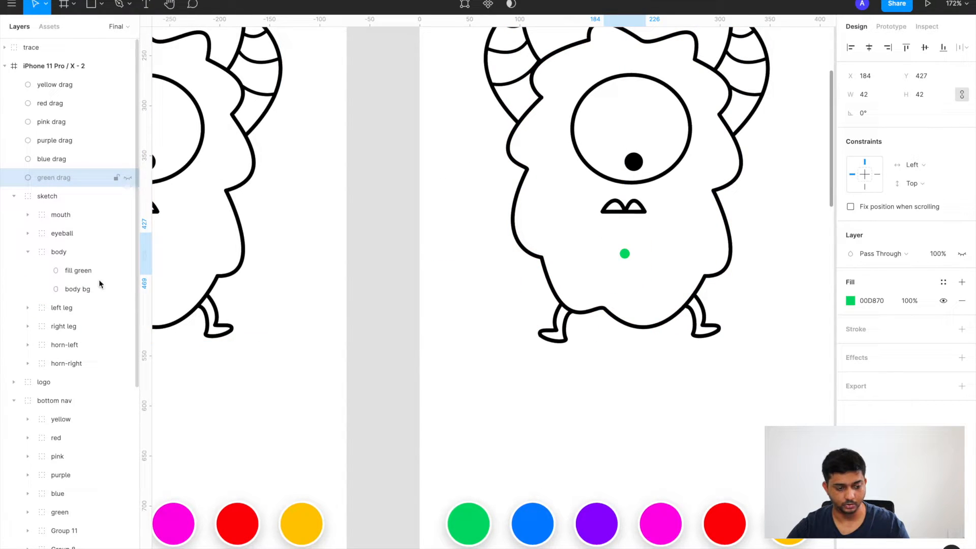
left_click(84, 275)
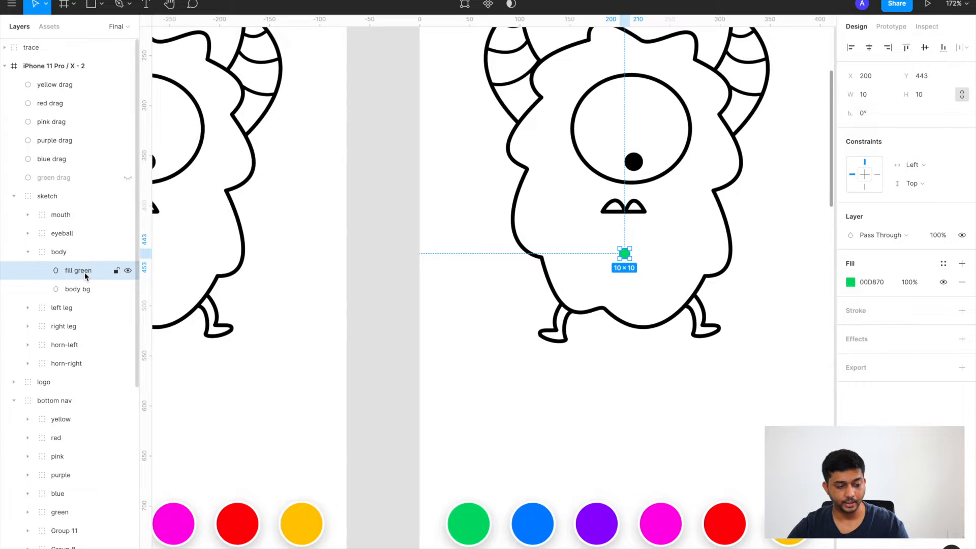
Try using the only body bg shape as a mask for the fill green circle and check the monster
left_click(83, 290)
right_click(83, 290)
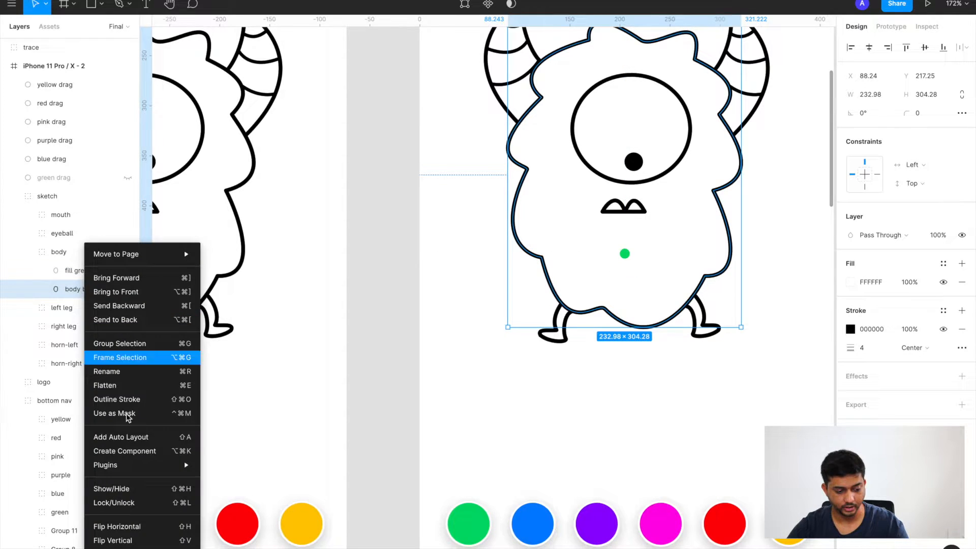
left_click(132, 418)
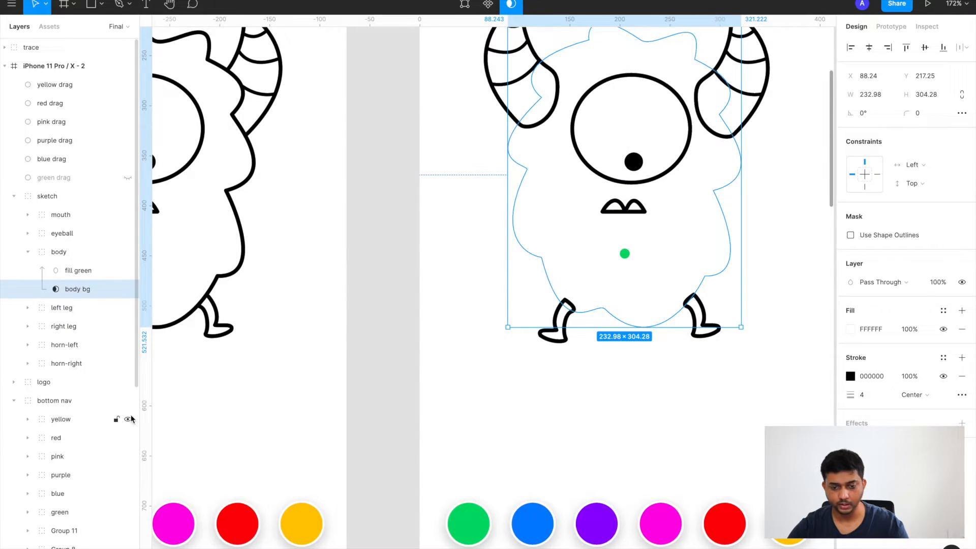
scroll(597, 258, "up", 2)
scroll(597, 258, "down", 3)
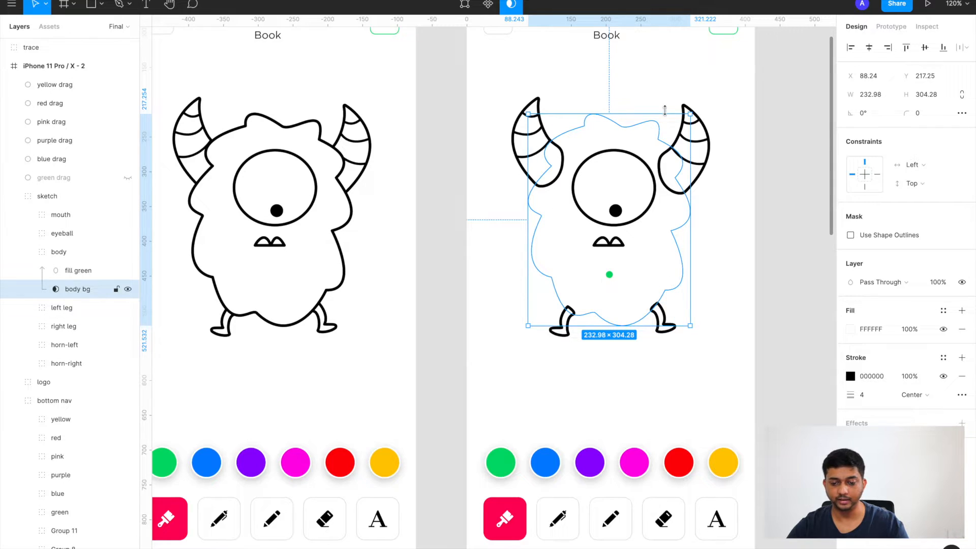
left_click(635, 386)
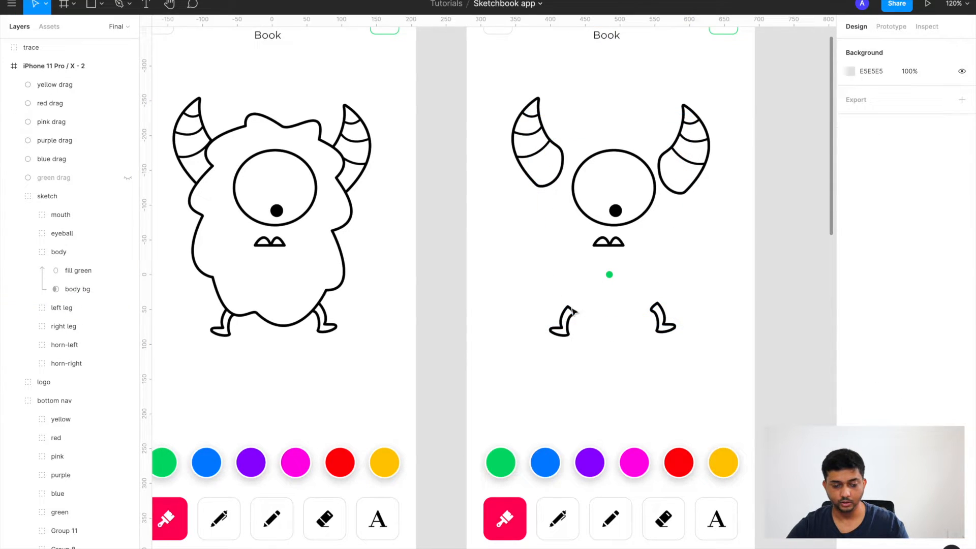
left_click(82, 289)
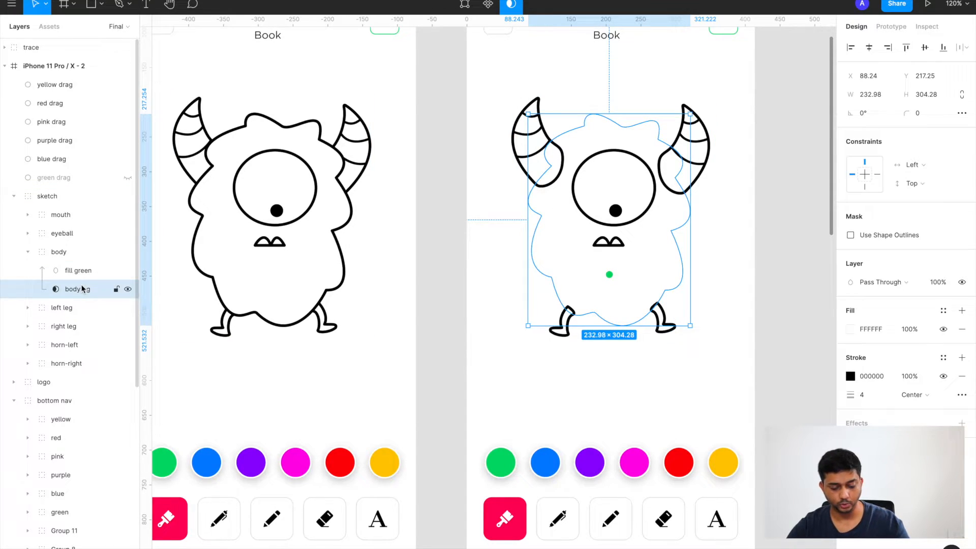
Remove the mask from the second frame's body bg shape
key("ctrl+z")
key("ctrl+shift+z")
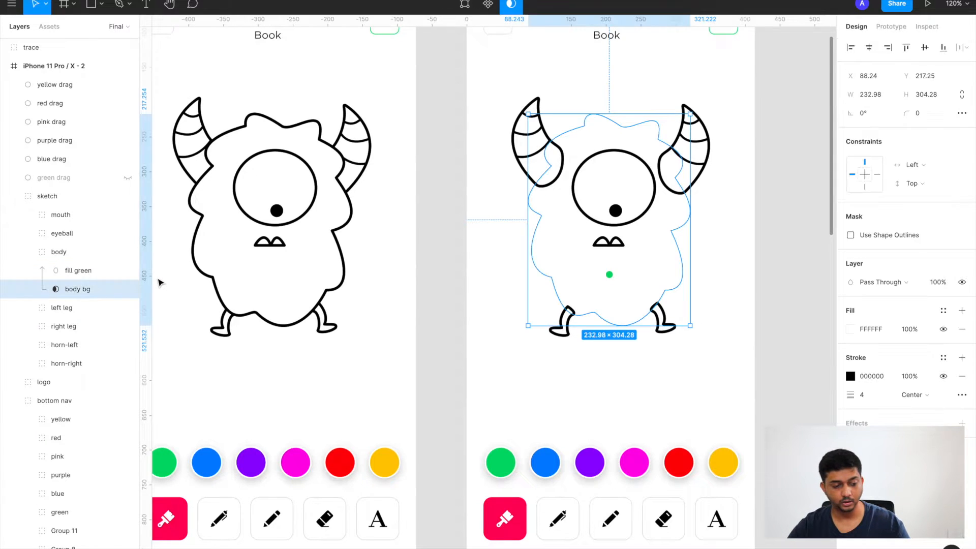
key("ctrl+alt+m")
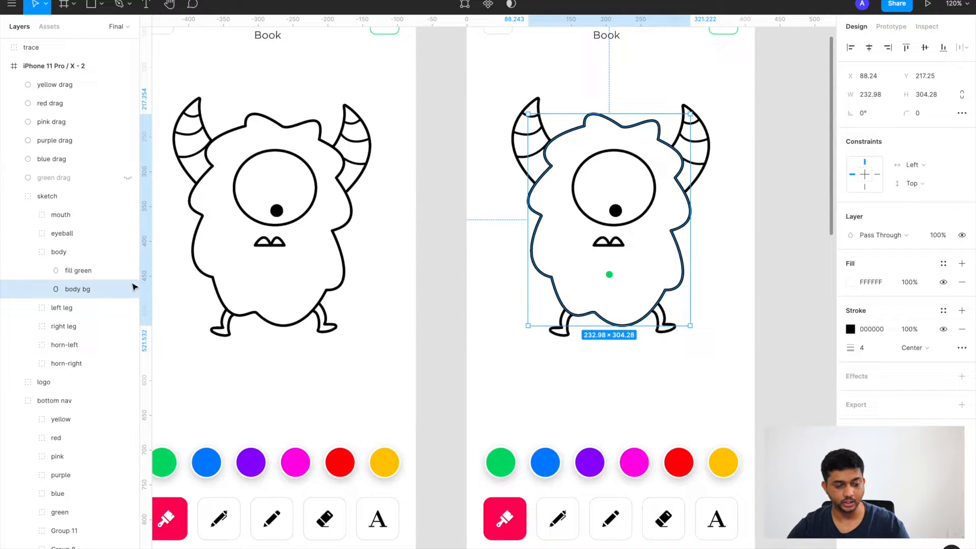
Duplicate body bg and use the upper copy as a mask for the fill green circle, keeping the original beneath
key("ctrl+d")
right_click(72, 289)
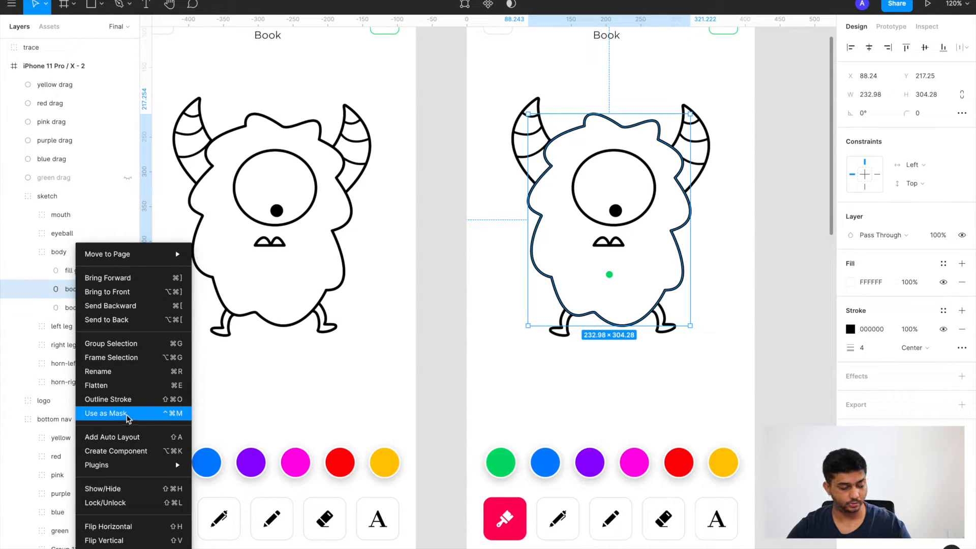
left_click(127, 415)
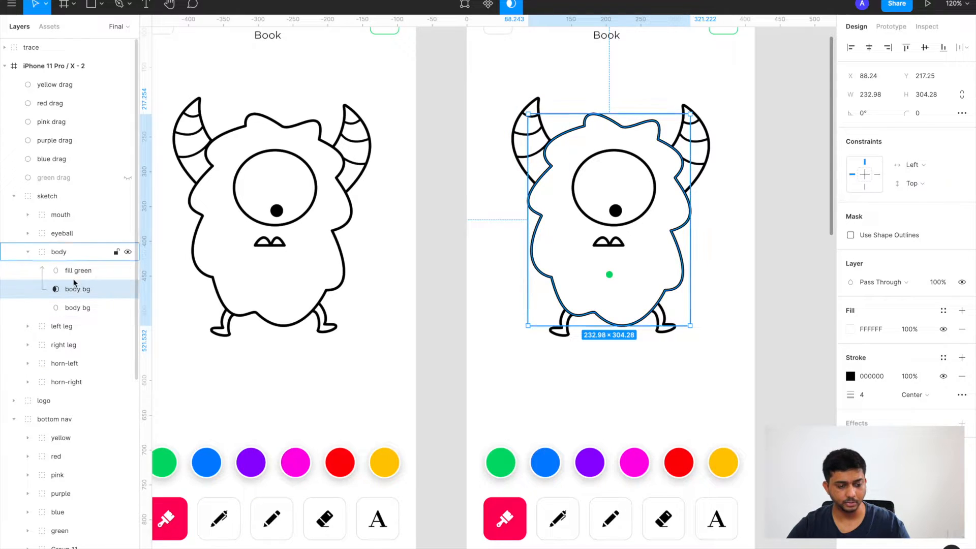
left_click(76, 308)
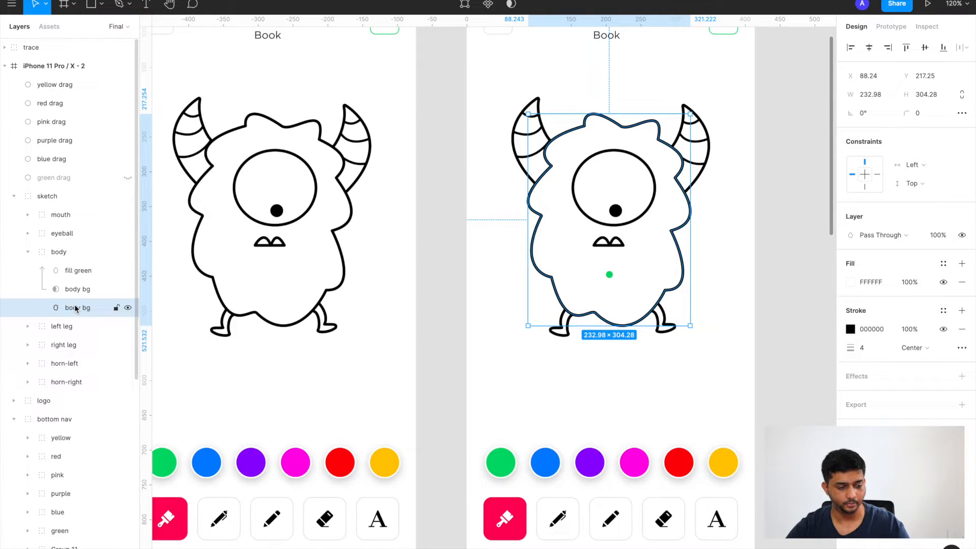
left_click(77, 289)
left_click(77, 271)
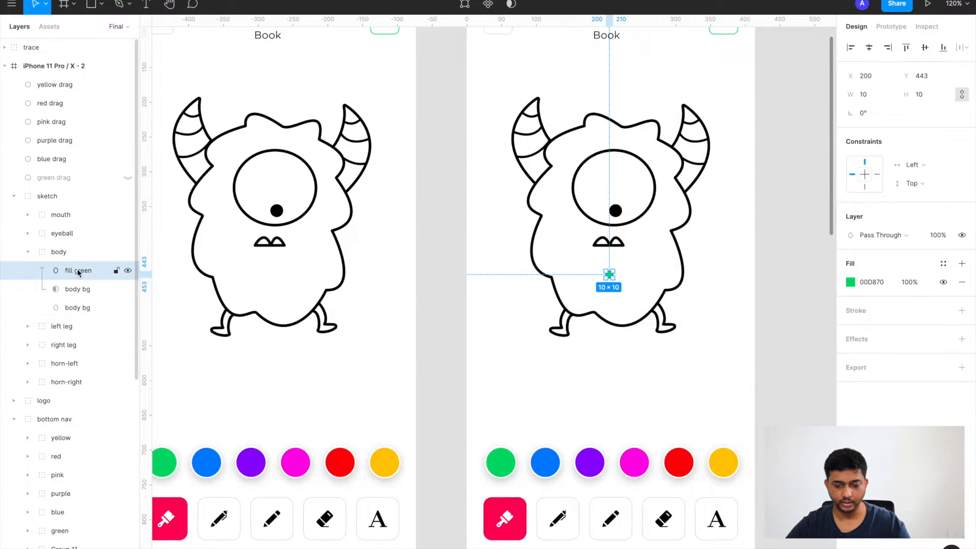
Show the hidden green drag circle in the second frame again
scroll(444, 304, "down", 5)
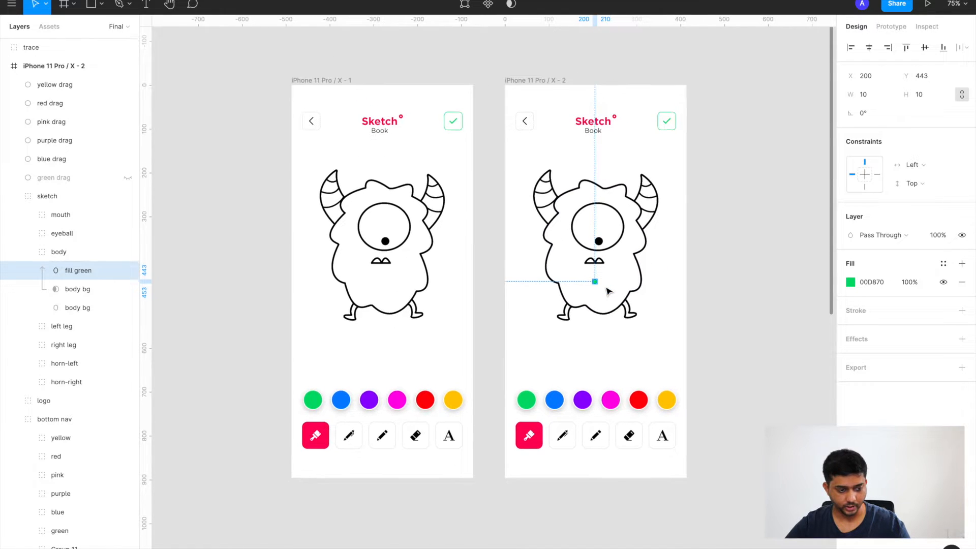
left_click(121, 178)
left_click(128, 178)
Duplicate the iPhone 11 Pro / X - 2 frame and place the copy beside it at X 752, Y -448
left_click(532, 82)
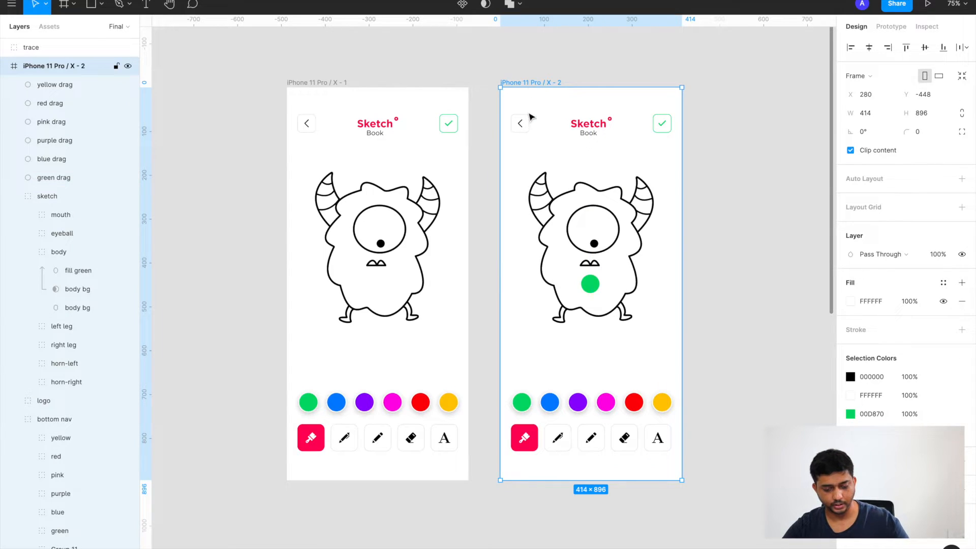
scroll(549, 118, "right", 2)
key("Escape")
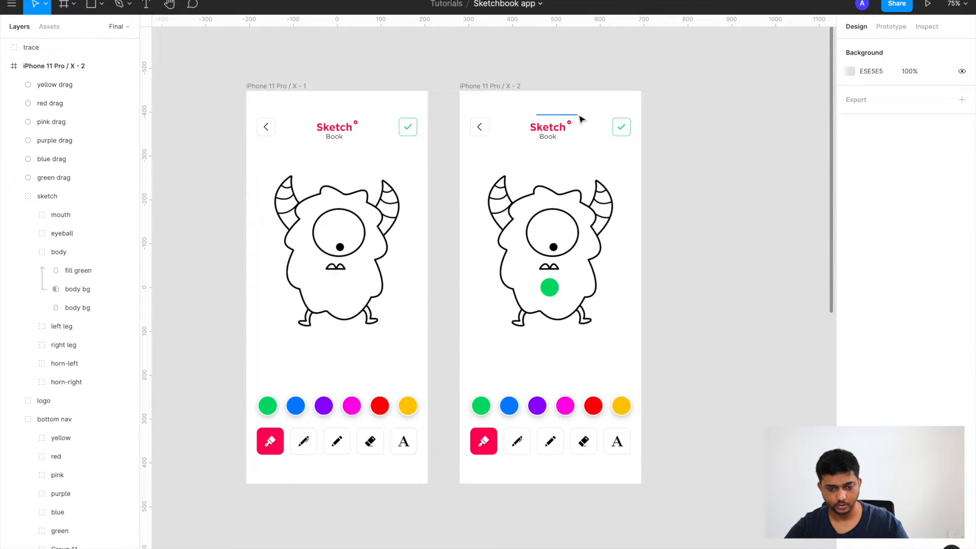
left_click(498, 82)
left_click_drag(590, 114, 703, 113)
scroll(702, 112, "right", 2)
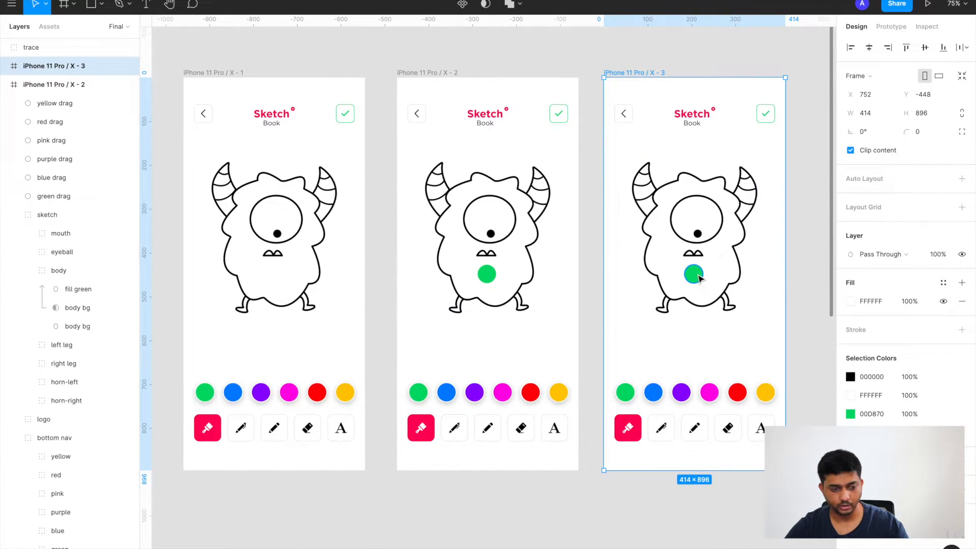
Set the fill opacity of the third frame's green drag circle to 0%
left_click(698, 275)
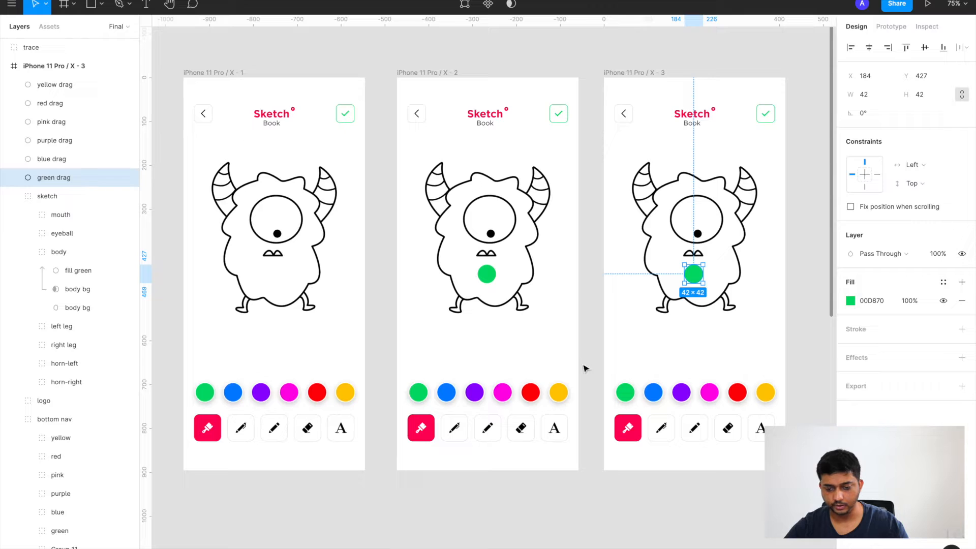
left_click(918, 301)
type("0")
key("Return")
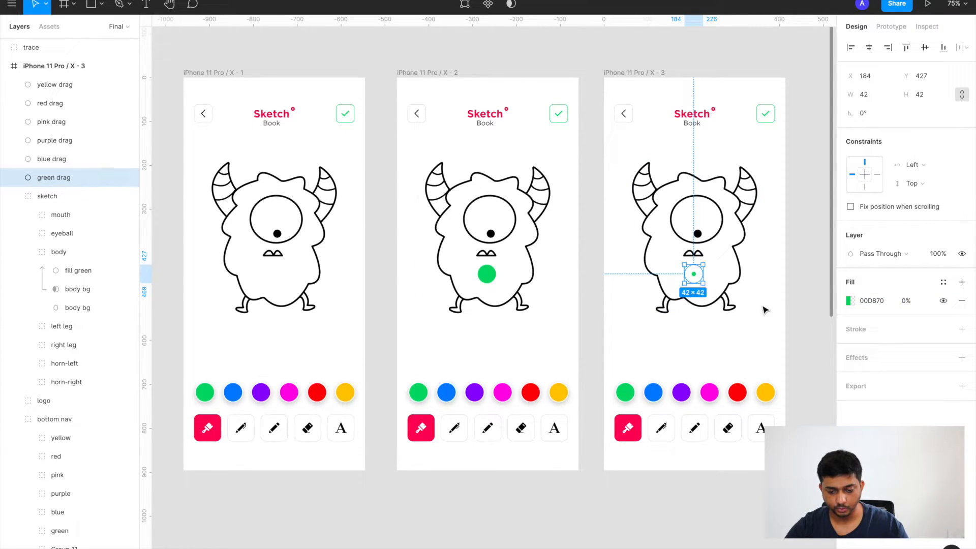
Enlarge the third frame's fill green circle proportionally to 190 × 190
left_click(89, 270)
scroll(714, 302, "up", 3)
scroll(712, 300, "up", 1)
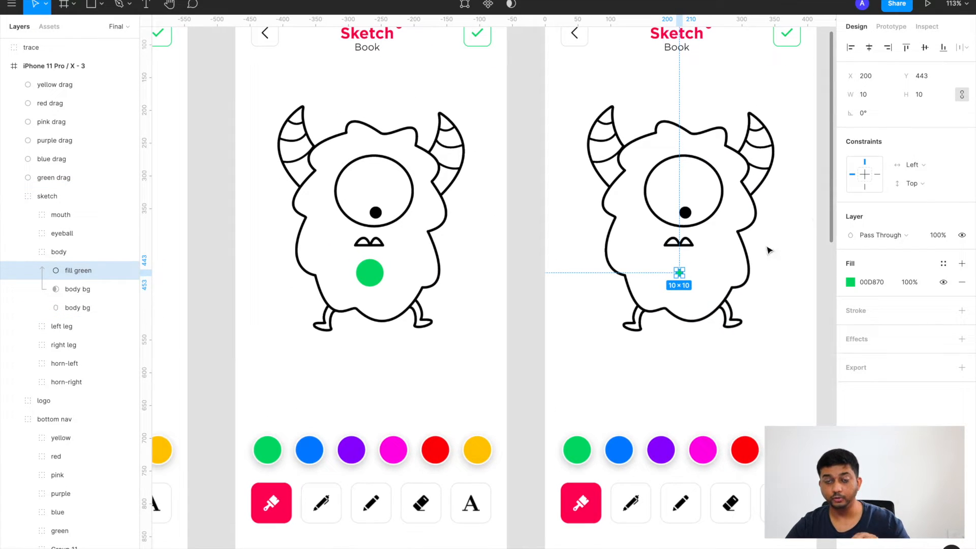
left_click(873, 97)
key("shift+Up")
key("shift+Up")
key("shift+Up")
key("shift+Up")
key("shift+Up")
key("shift+Up")
key("shift+Up")
key("shift+Up")
key("shift+Up")
key("shift+Up")
key("shift+Up")
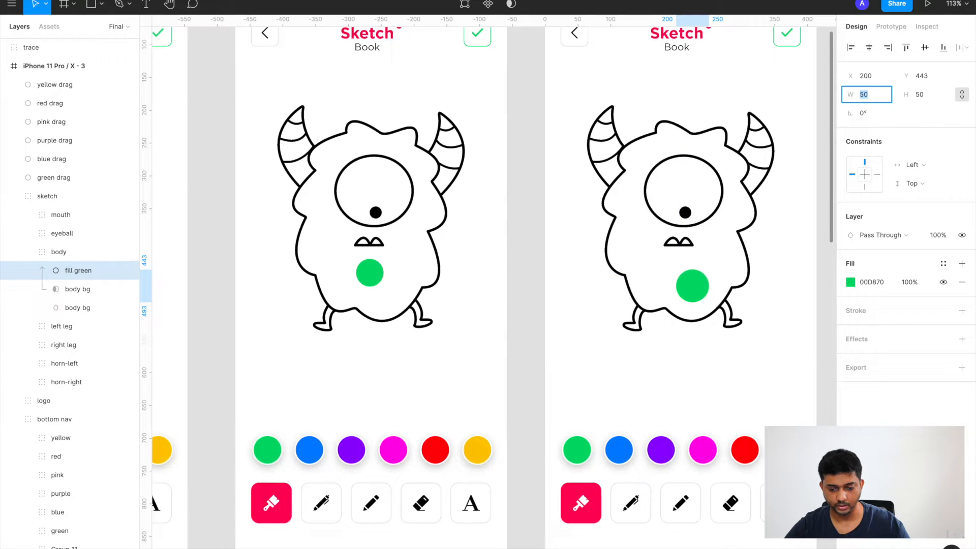
key("shift+Up")
key("shift+Up")
key("shift+Up")
key("shift+Up")
key("shift+Up")
key("shift+Up")
key("shift+Up")
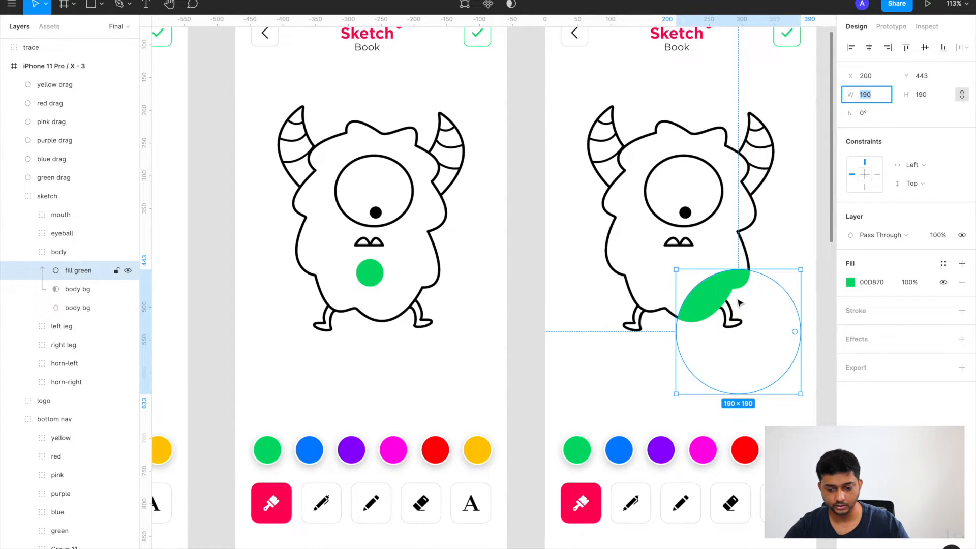
Move and enlarge the fill green circle to 336 × 336 at X 40, Y 203 so it covers the monster's whole body
left_click_drag(711, 277, 643, 120)
left_click_drag(732, 237, 810, 313)
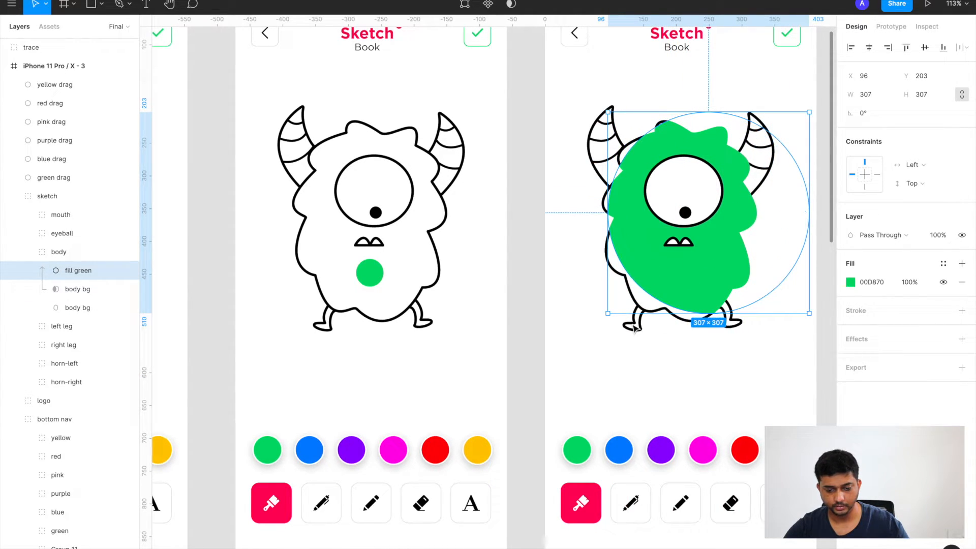
left_click_drag(608, 313, 589, 332)
left_click_drag(712, 284, 699, 282)
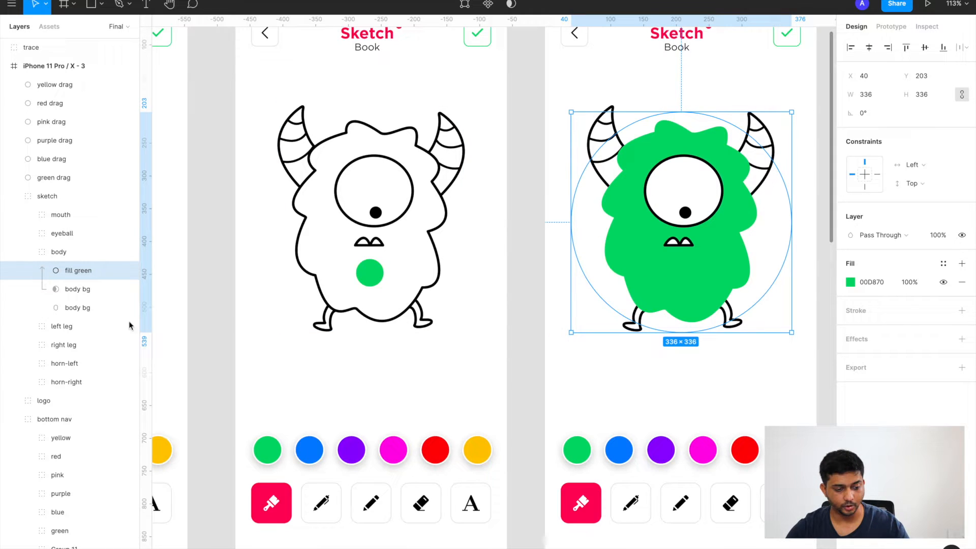
Remove the stroke from the body bg mask layer in the third frame
left_click(81, 309)
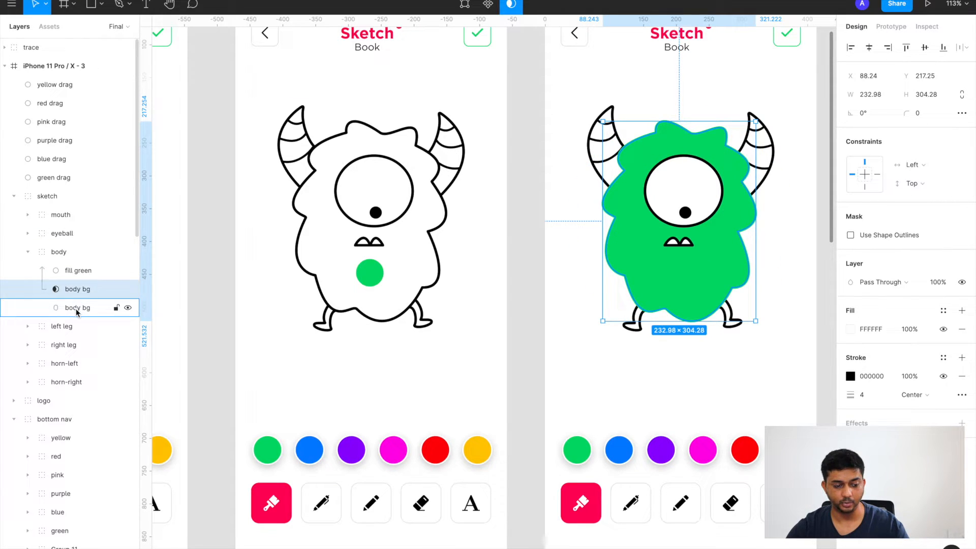
left_click(81, 291)
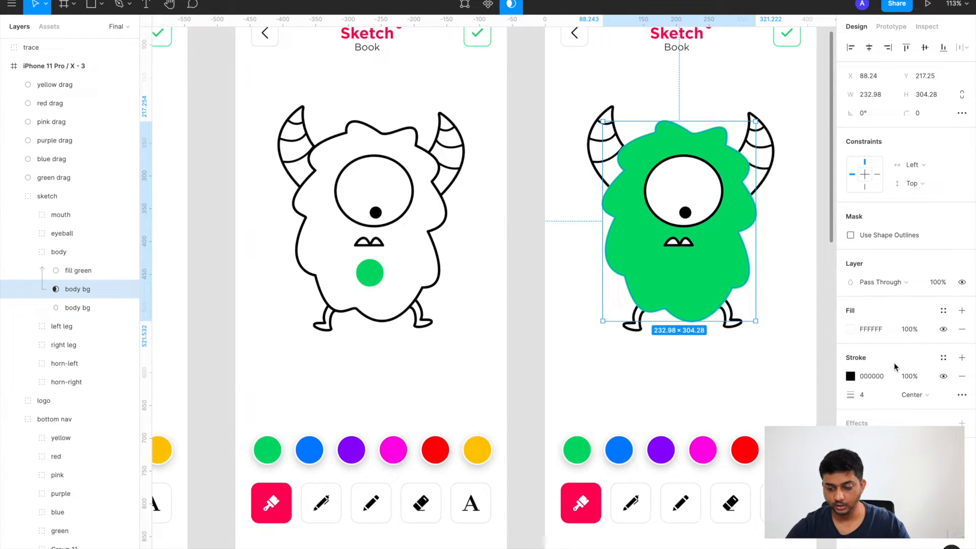
left_click(961, 379)
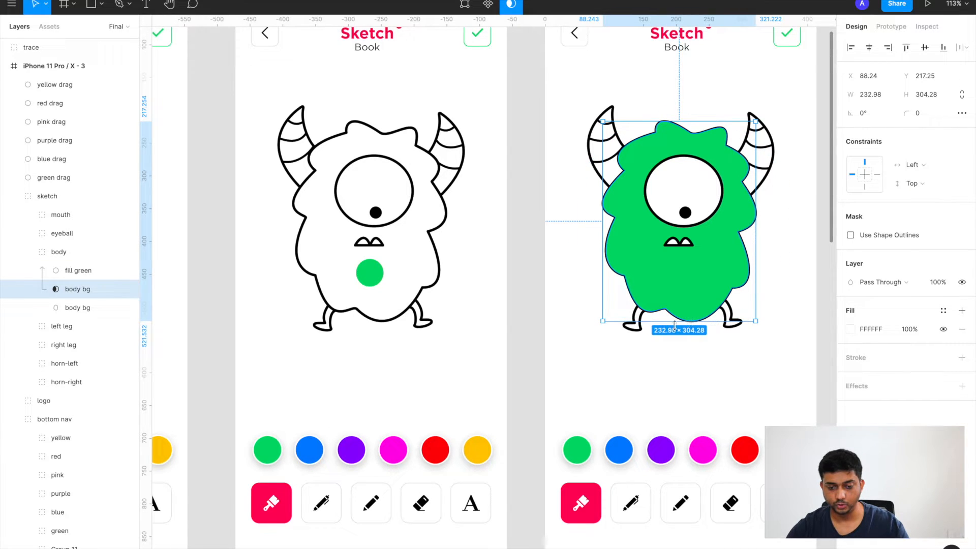
Set the outline stroke of the unmasked body bg layer in the third frame to Outside alignment
left_click(69, 308)
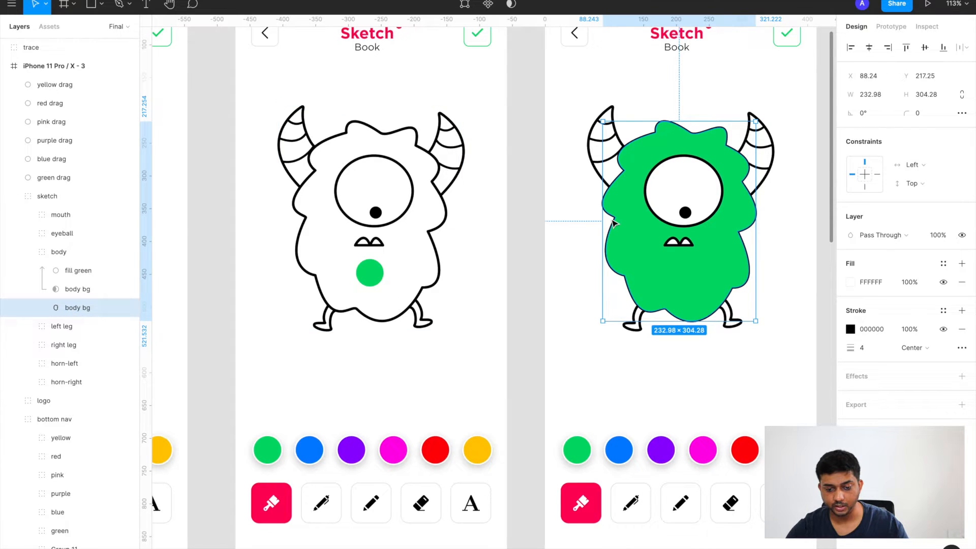
scroll(625, 205, "up", 2)
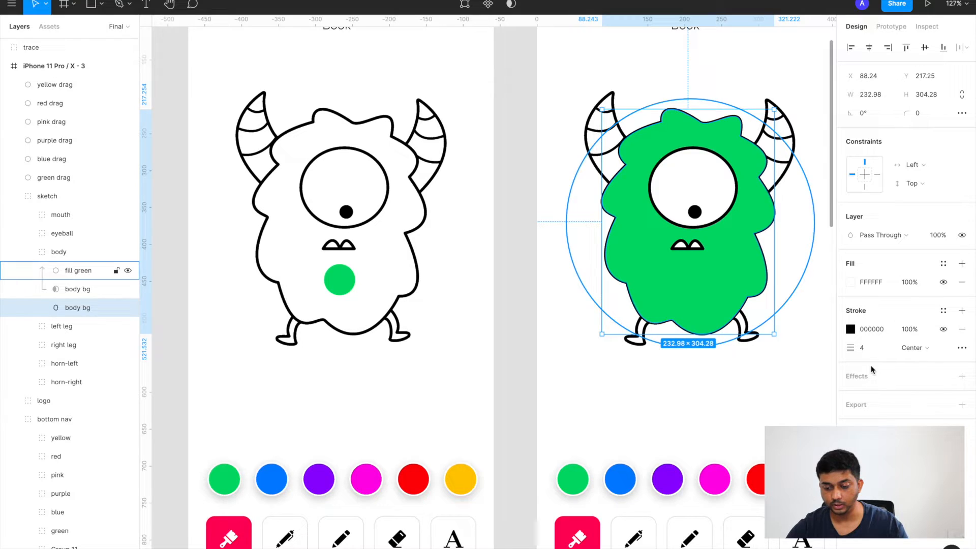
left_click(927, 348)
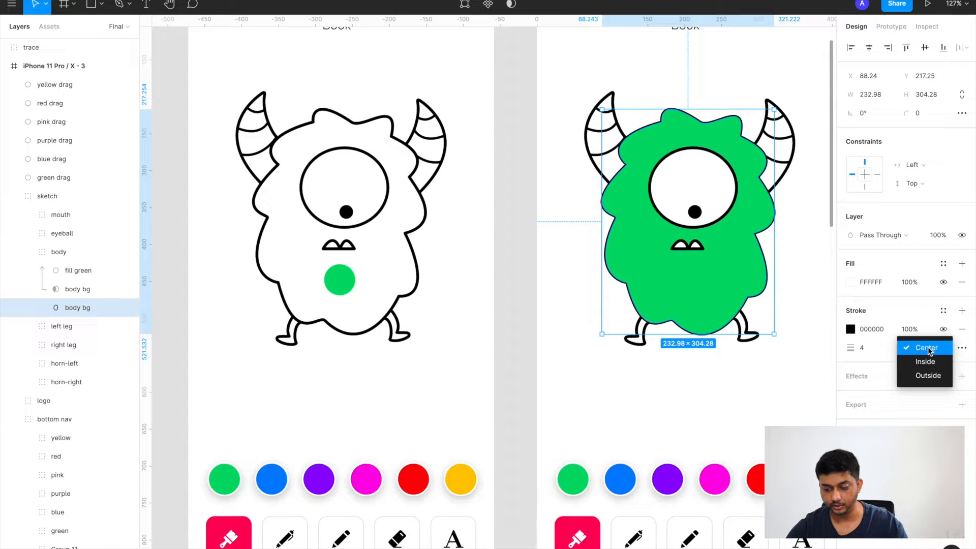
left_click(928, 375)
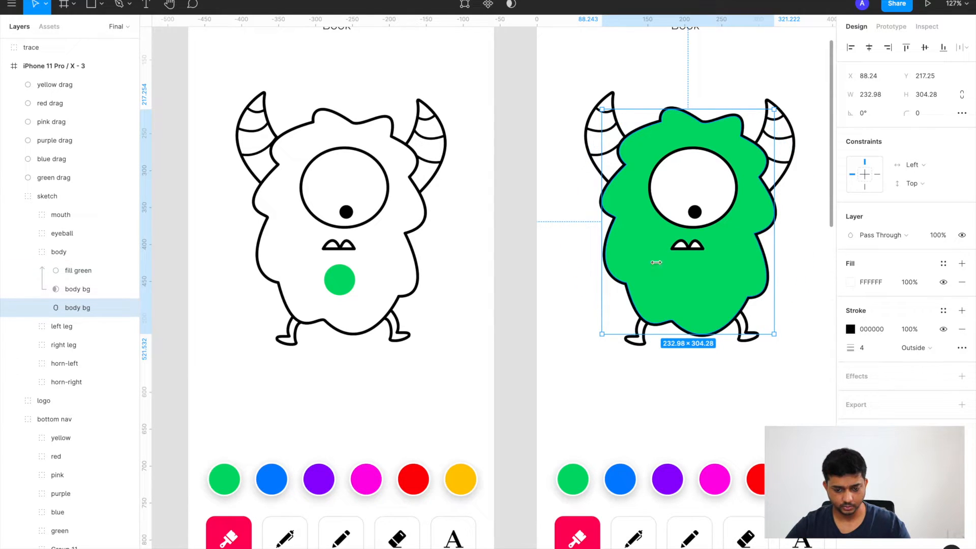
scroll(578, 298, "down", 5)
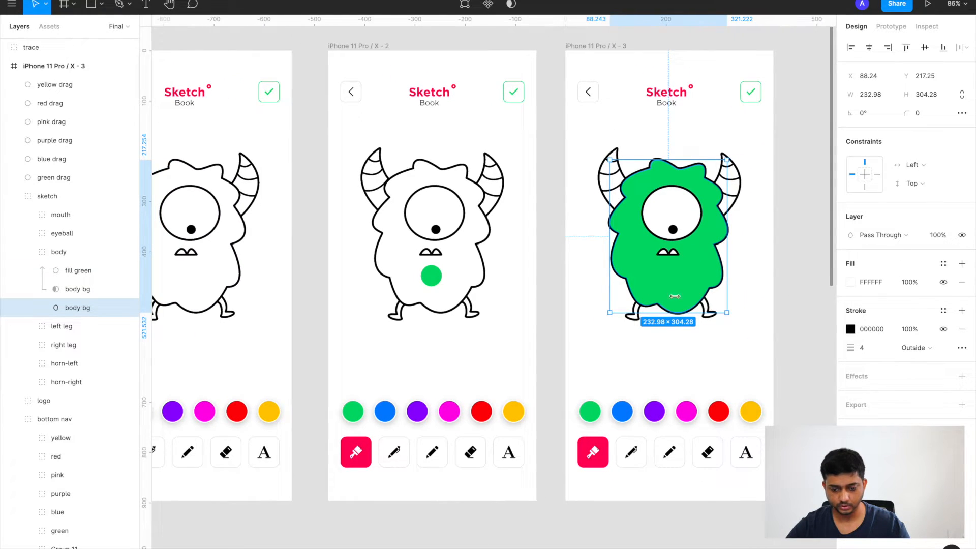
left_click(761, 290)
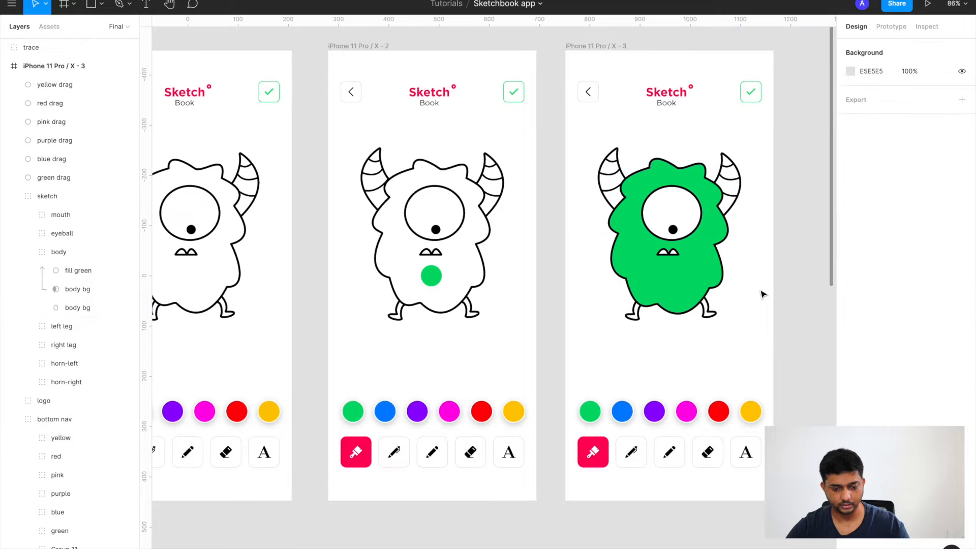
Link the first frame's green drag circle to the second frame with an On Drag trigger and Smart Animate
left_click(431, 279)
scroll(431, 279, "down", 5)
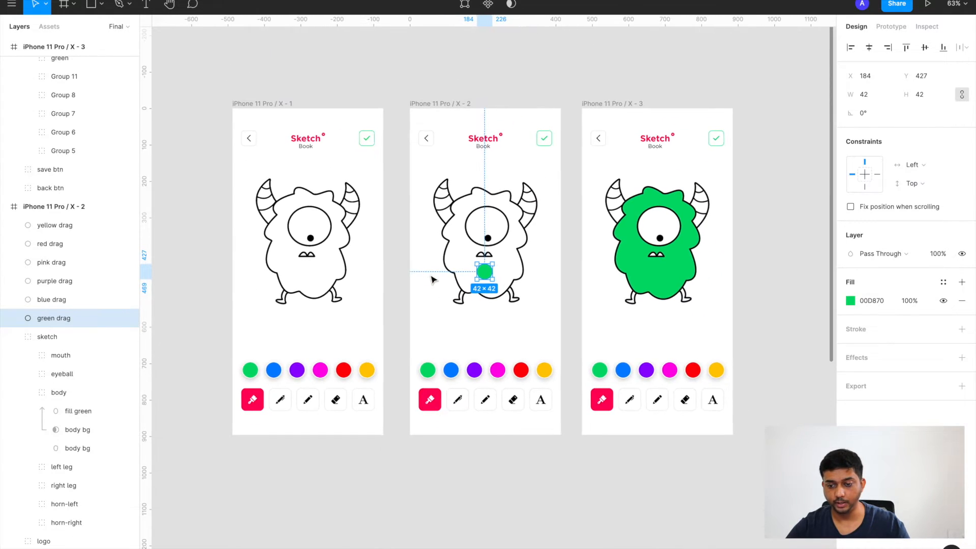
scroll(432, 278, "left", 1)
left_click(737, 62)
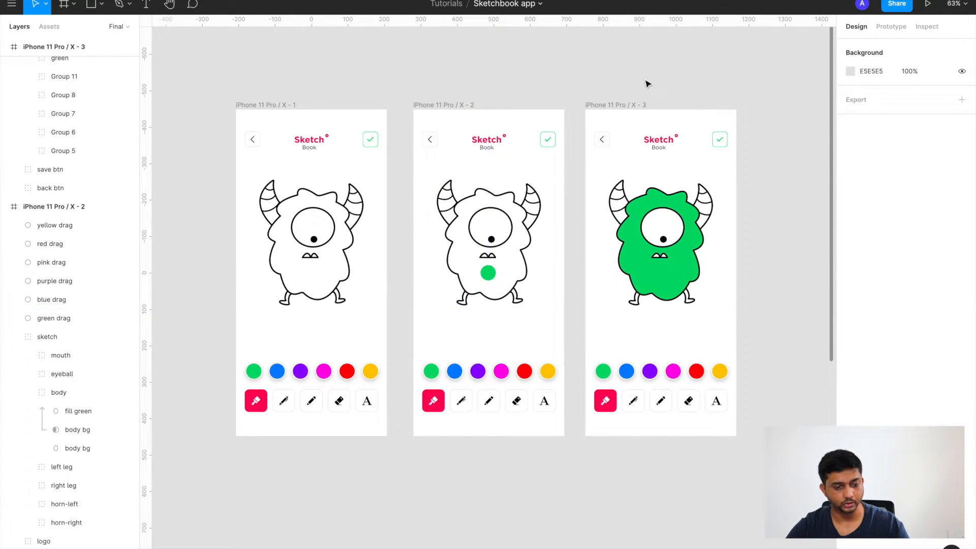
left_click(265, 105)
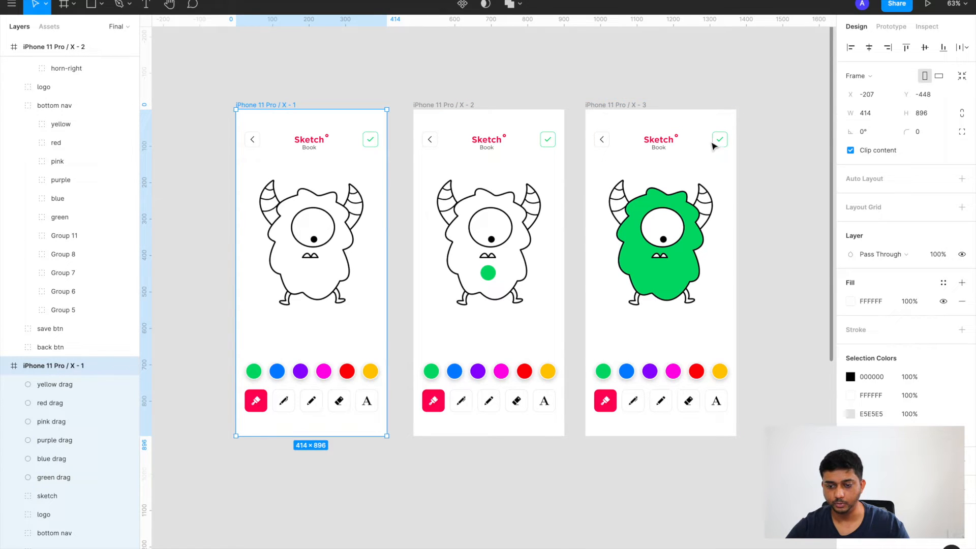
left_click(891, 27)
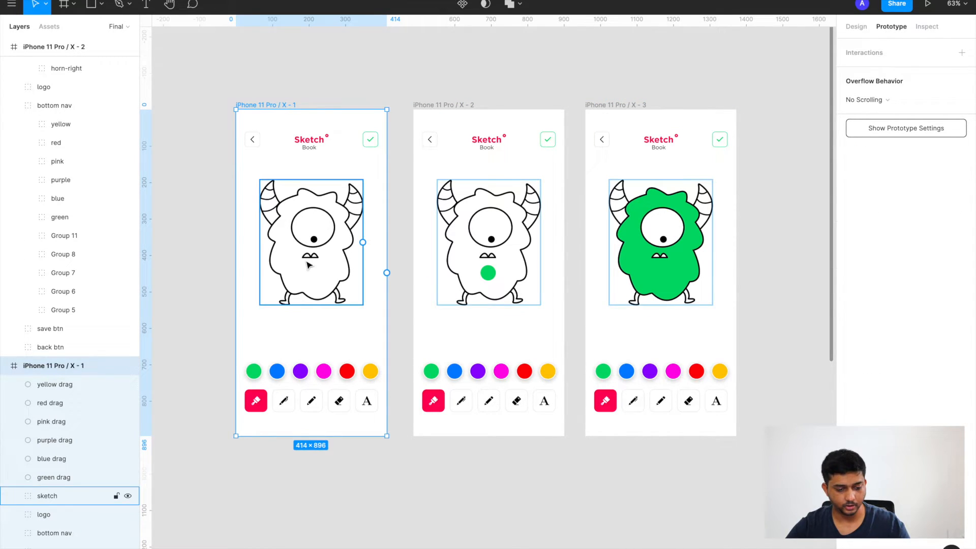
left_click(254, 373)
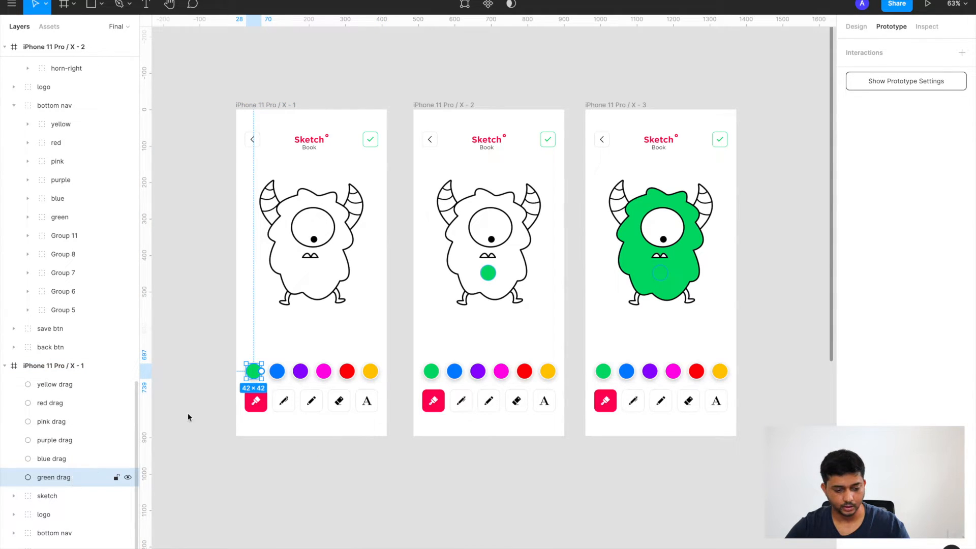
left_click_drag(263, 376, 422, 274)
left_click(745, 99)
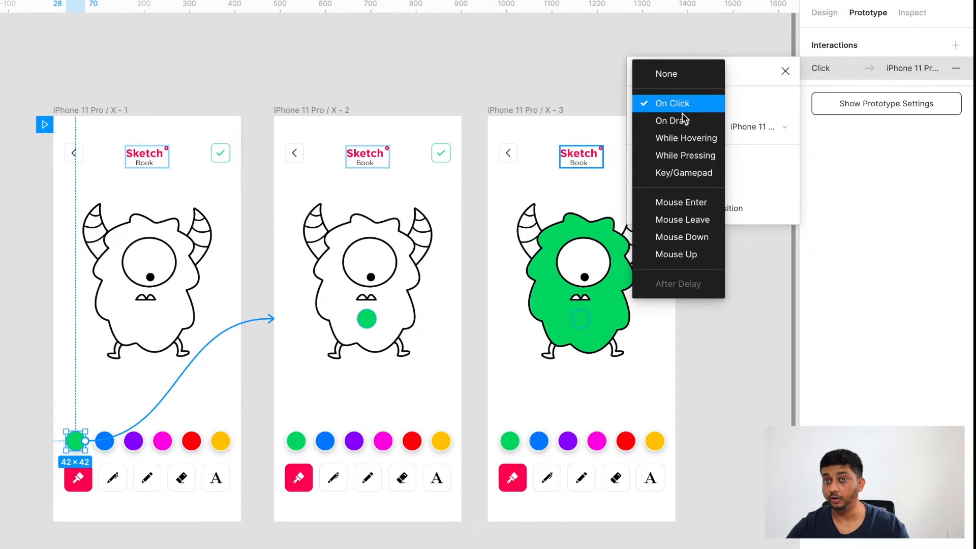
left_click(680, 121)
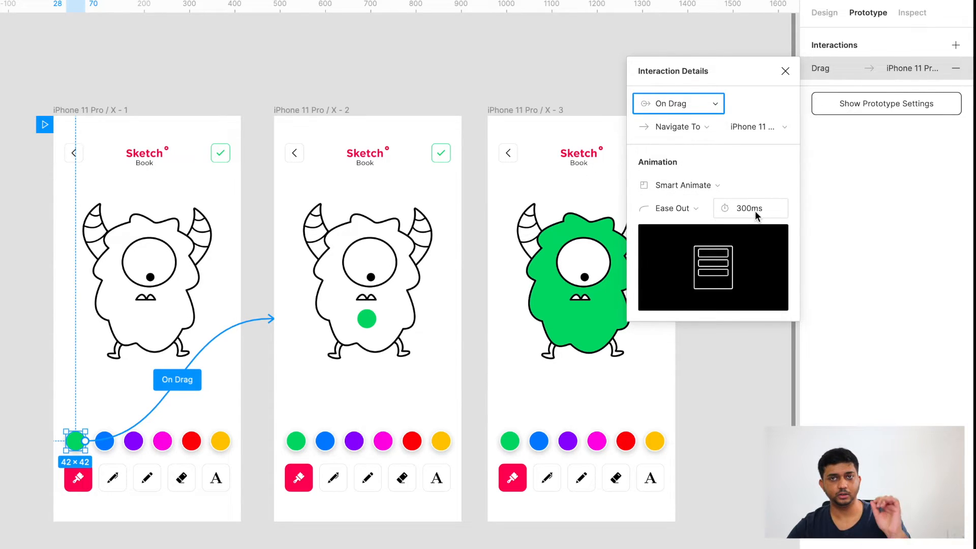
left_click(786, 72)
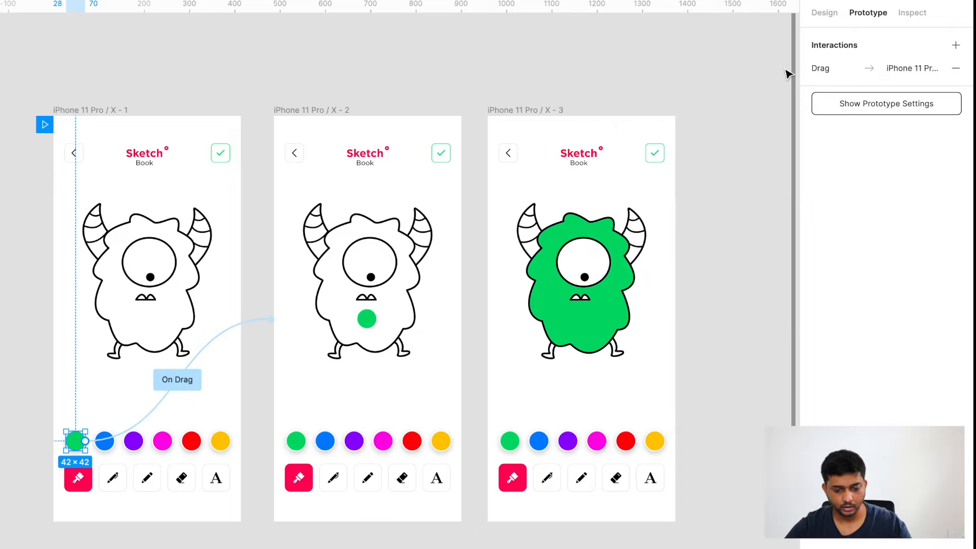
Link the second frame to the third frame with an After Delay trigger of 800 ms
left_click(294, 112)
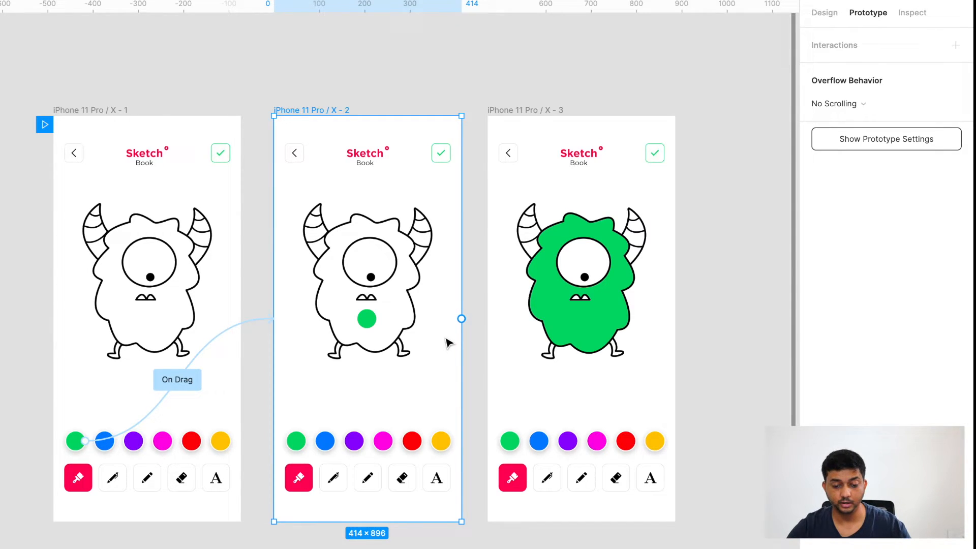
left_click_drag(461, 319, 500, 324)
left_click(677, 105)
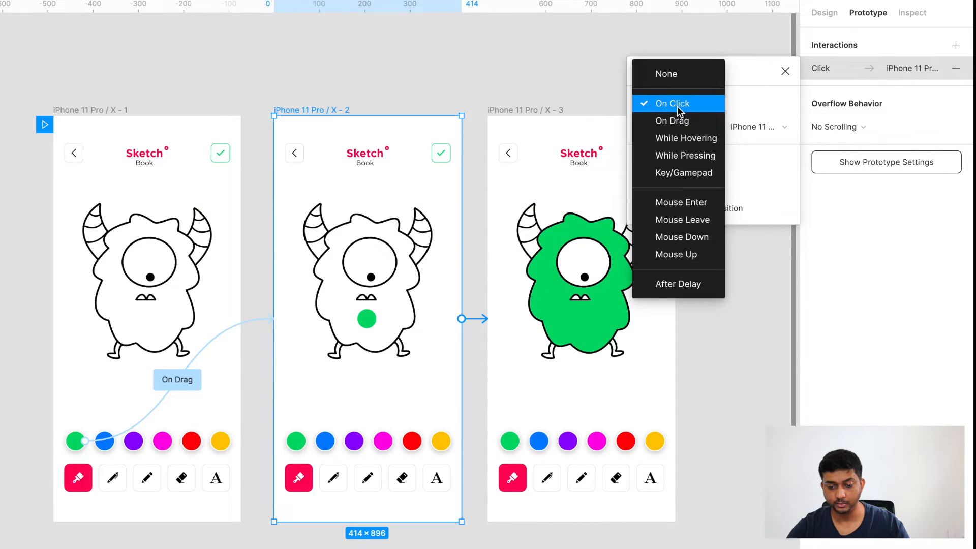
left_click(670, 283)
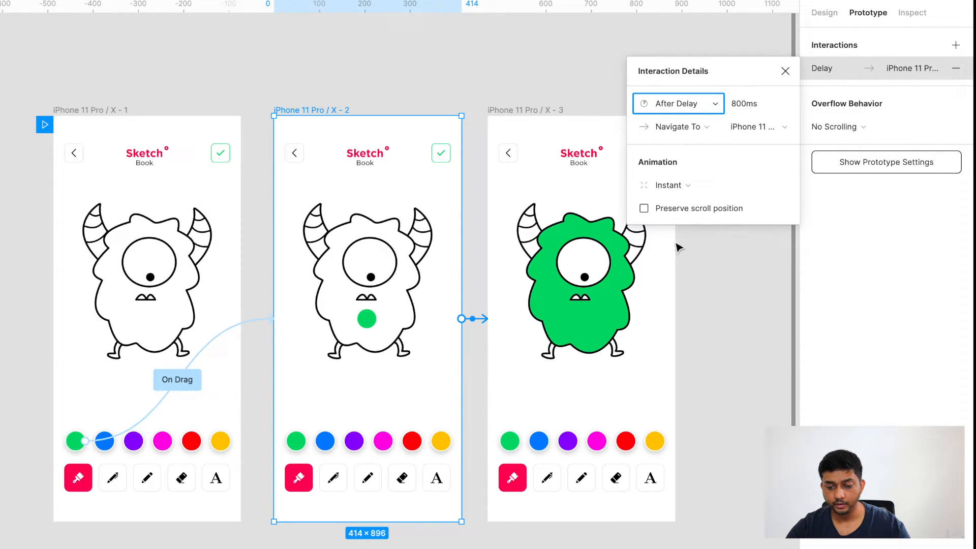
Set the delayed transition's animation to Smart Animate with Ease Out and a duration of 400 ms
left_click(686, 185)
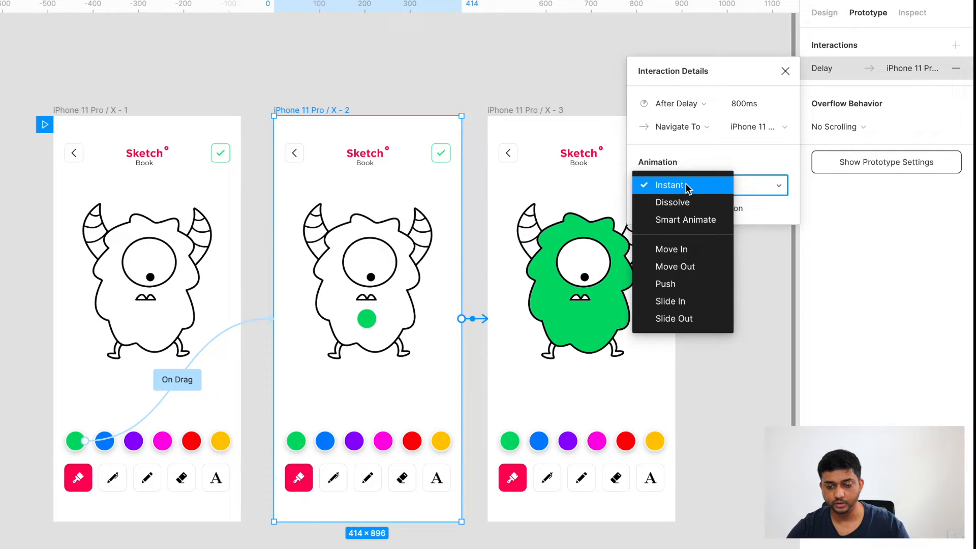
left_click(684, 218)
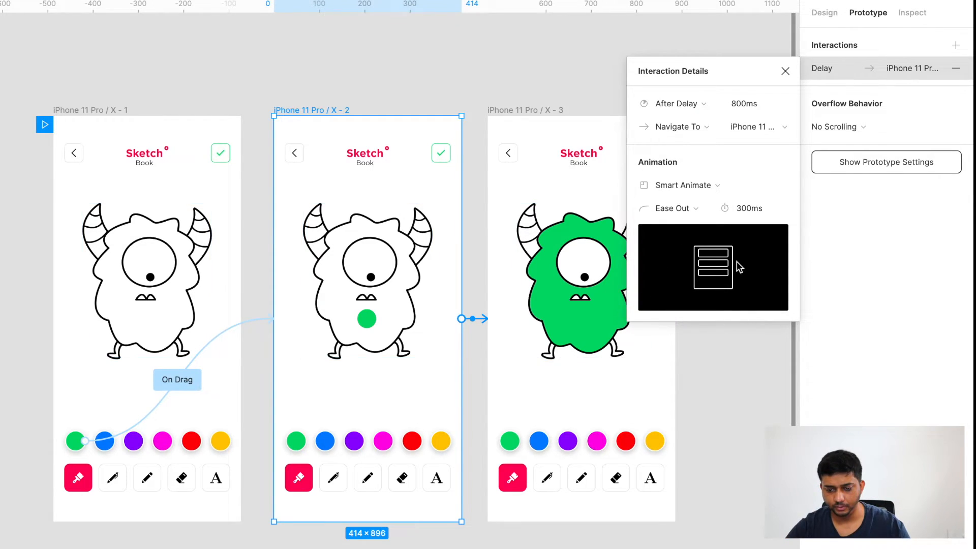
left_click(739, 210)
type("4")
key("Return")
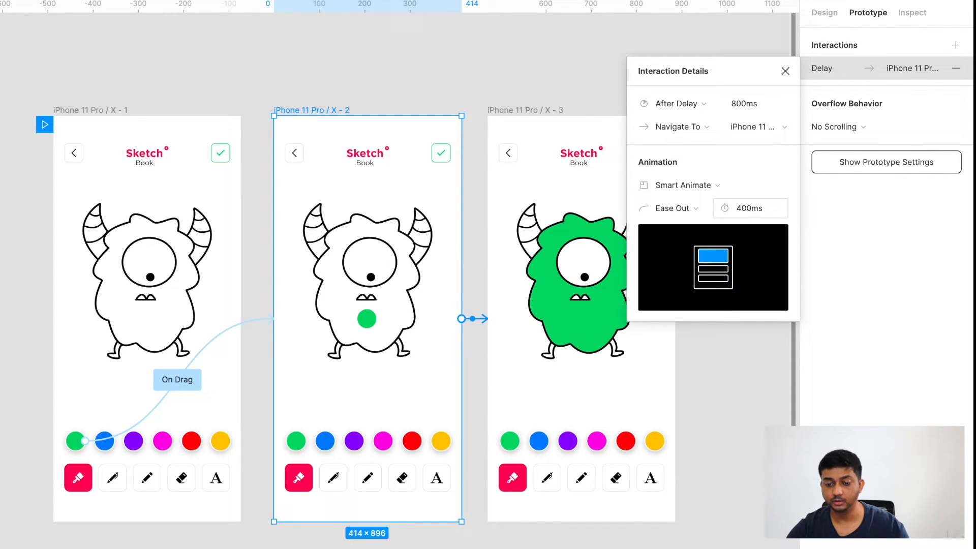
left_click(785, 74)
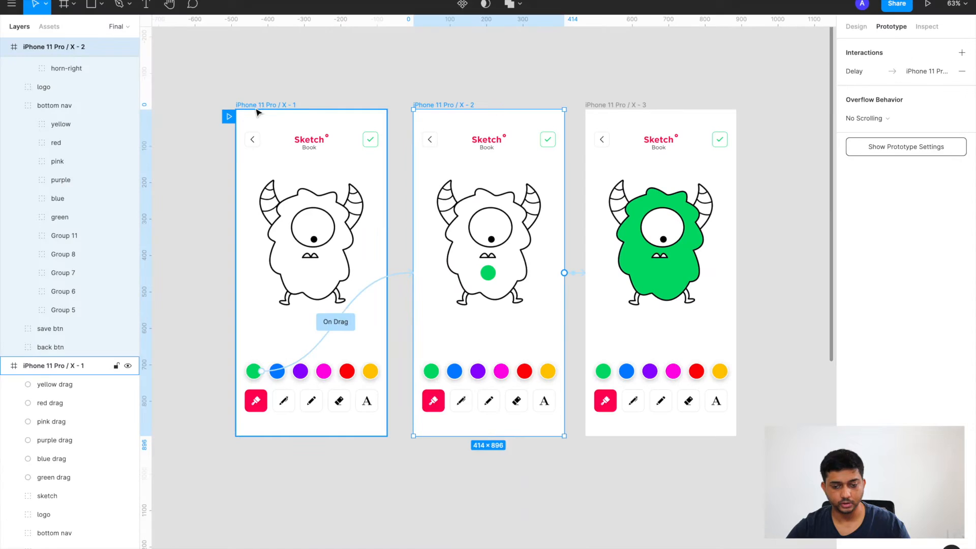
Preview the prototype from the first frame by pulling the green colour onto the monster's body, and return to the editor
left_click(93, 111)
left_click(929, 6)
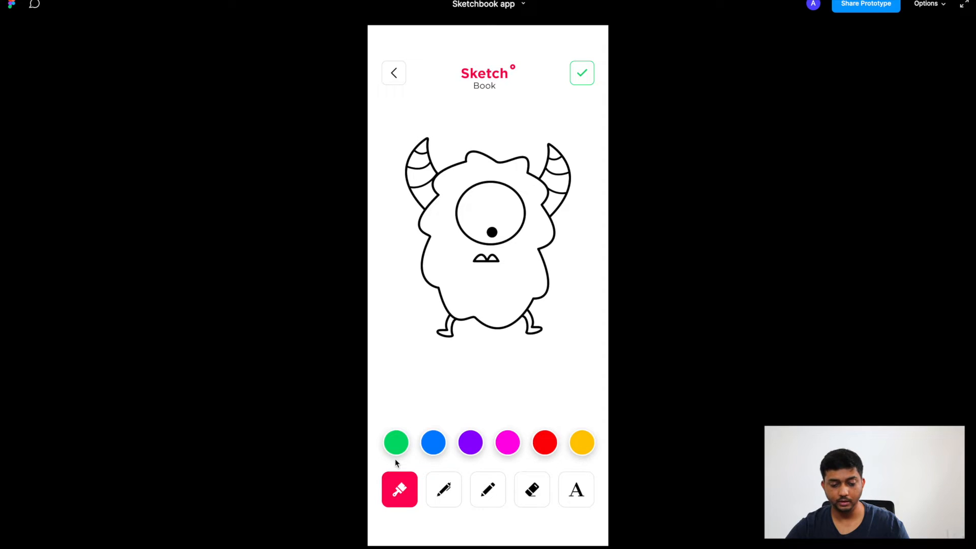
left_click(396, 440)
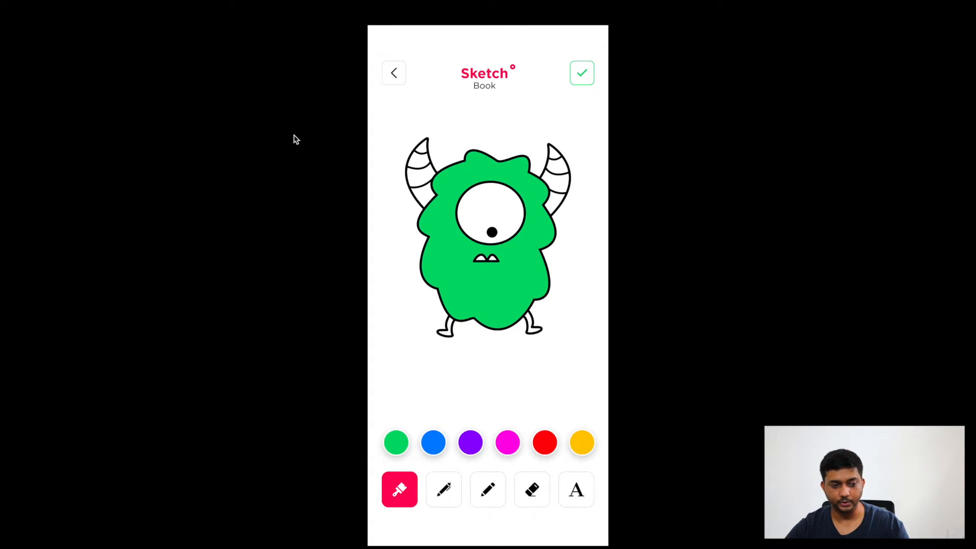
key("ctrl+shift+Tab")
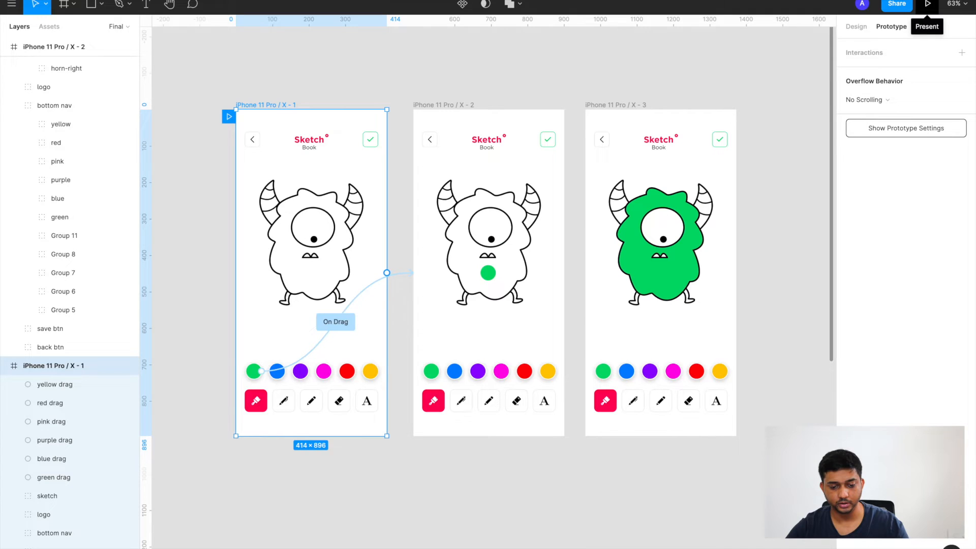
Examine the second frame's green drag circle, body group, mask and the design properties of fill green
left_click(488, 273)
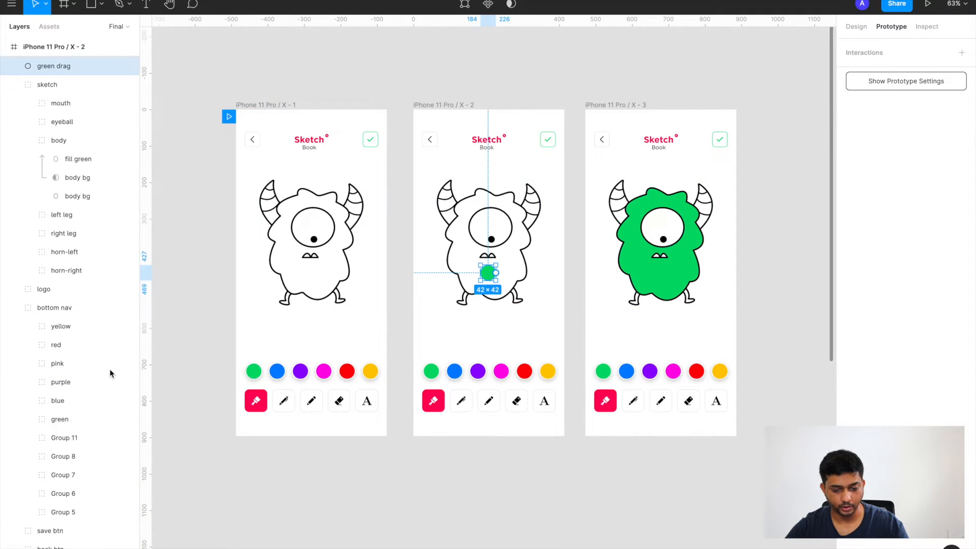
left_click(60, 141)
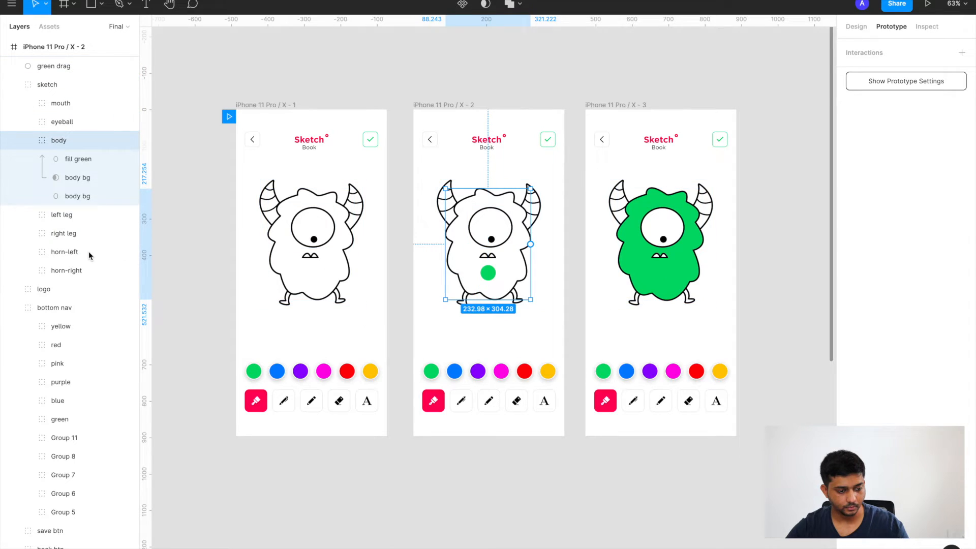
left_click(72, 180)
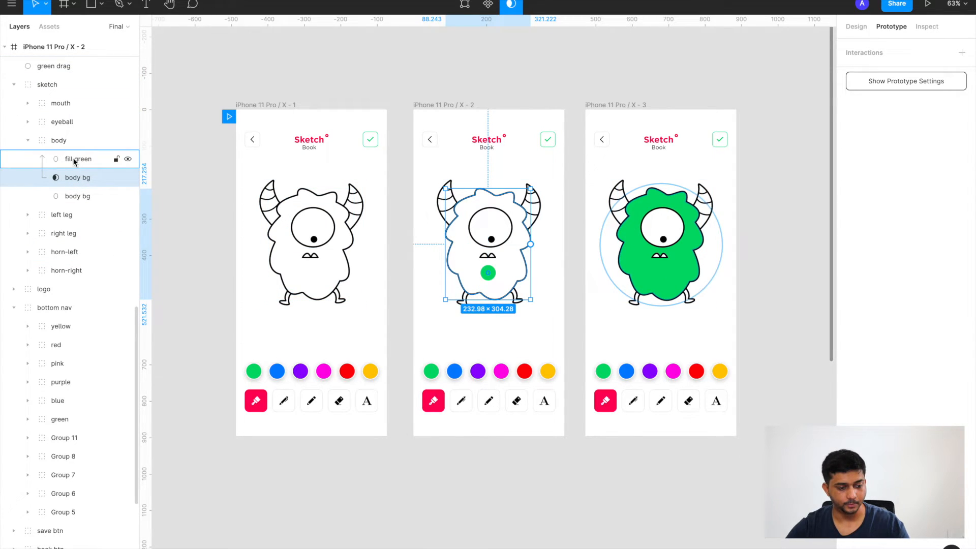
left_click(73, 160)
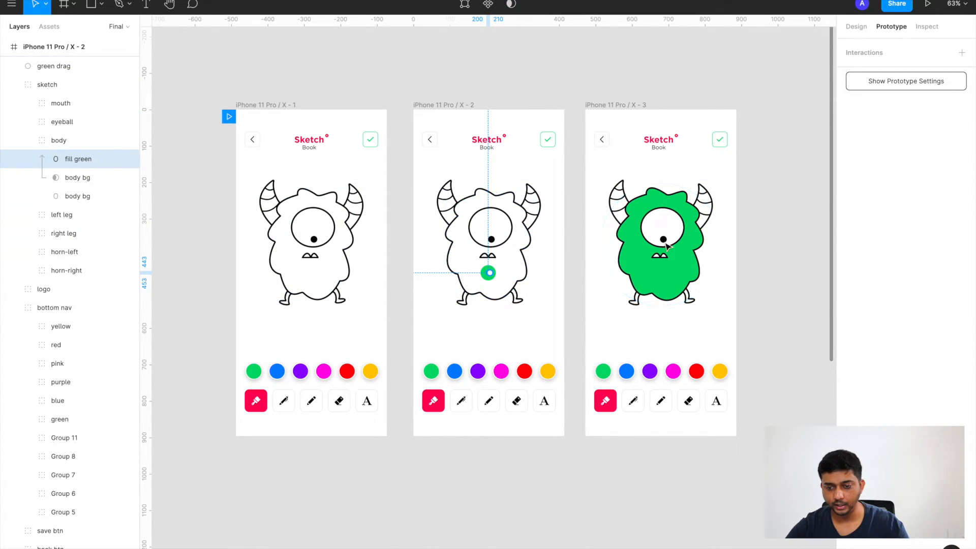
left_click(854, 28)
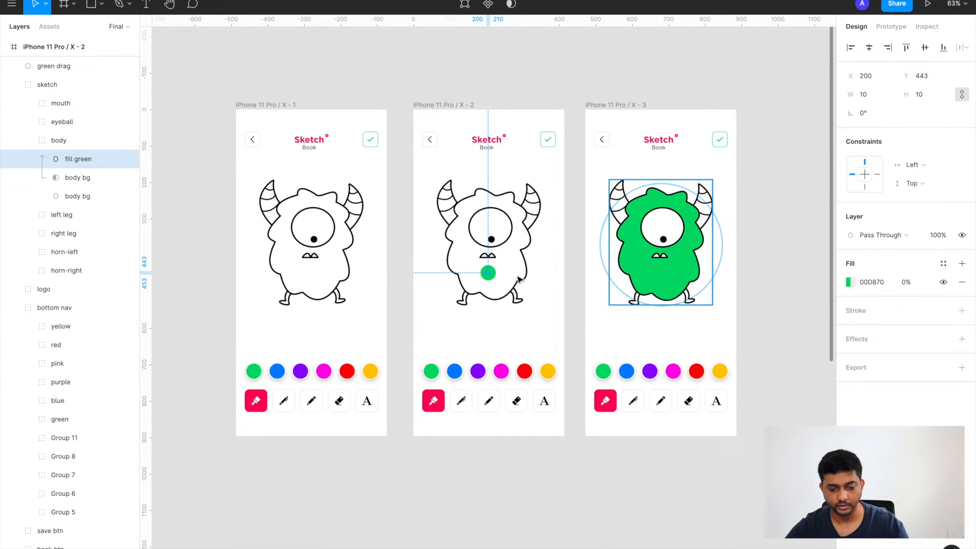
Run the prototype from the first frame again to test the green body fill, and select the third frame in the editor
left_click(488, 273)
left_click(271, 105)
left_click(926, 6)
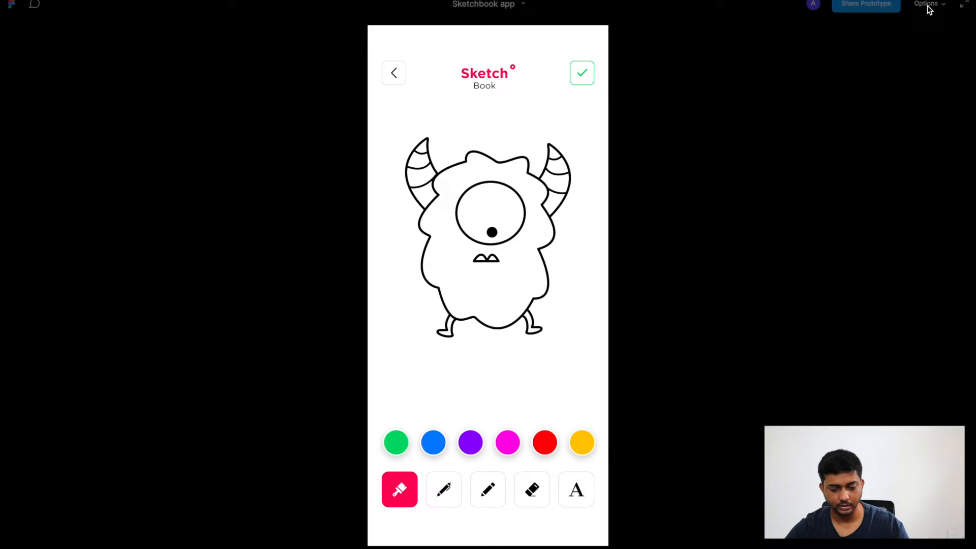
left_click_drag(395, 441, 494, 305)
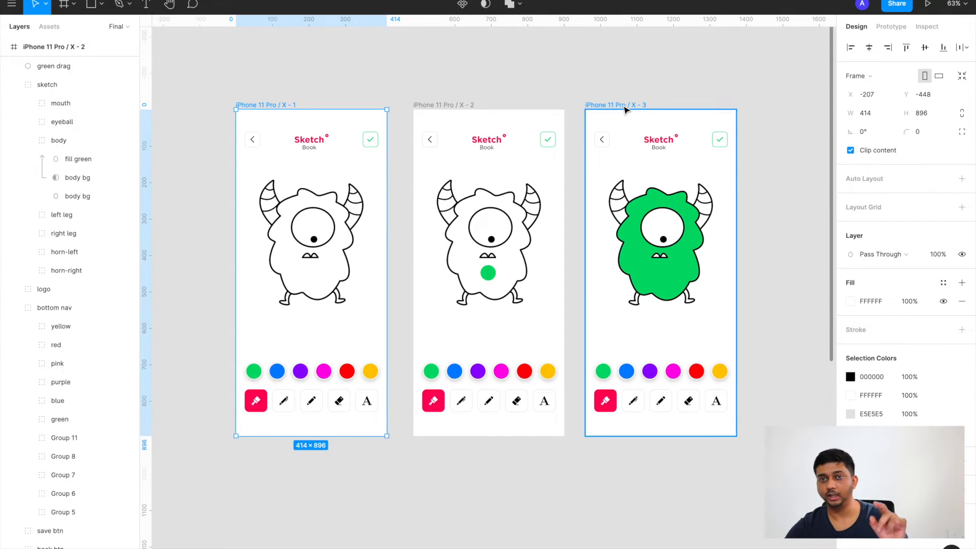
left_click(624, 105)
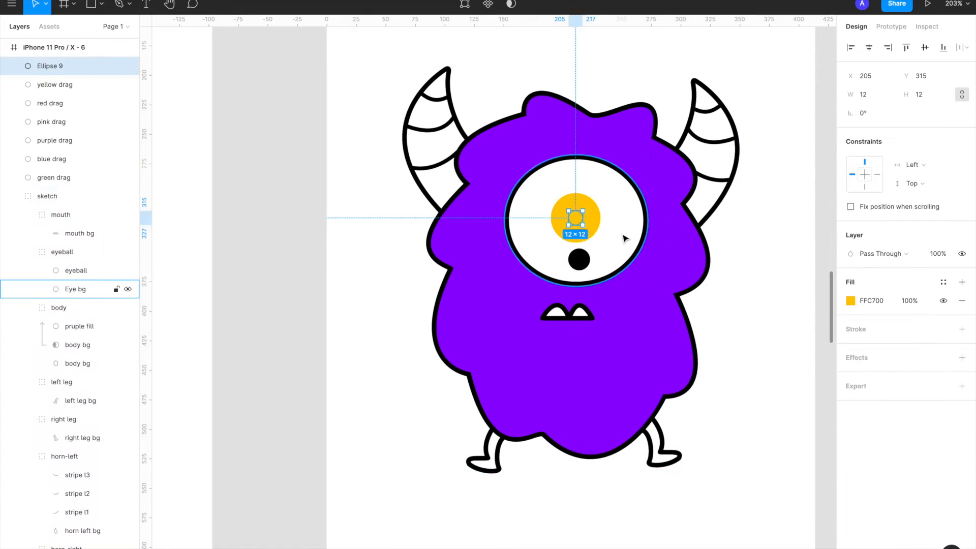
Move the small yellow ellipse into the eyeball group in frame iPhone 11 Pro / X - 6 and rename it "yellow fill"
mouse_move(580, 219)
left_mouse_down()
mouse_move(555, 251)
mouse_move(582, 219)
left_mouse_up()
left_click_drag(50, 66, 77, 261)
left_click(81, 290)
double_click(77, 251)
type("yellow fill")
Turn Eye bg into a mask for the eyeball group's layers and place an unmasked copy of Eye bg beneath it
scroll(371, 282, "down", 3)
key("ctrl+super+m")
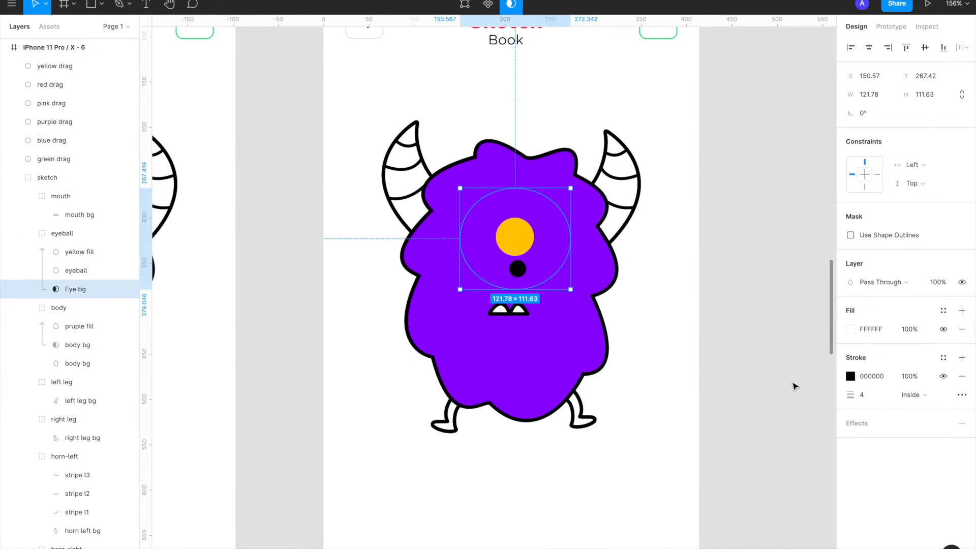
right_click(76, 307)
left_click(107, 386)
Enlarge the yellow fill circle in frame iPhone 11 Pro / X - 7 to cover the whole eye, and move the eyeball layer above it
left_click(514, 237)
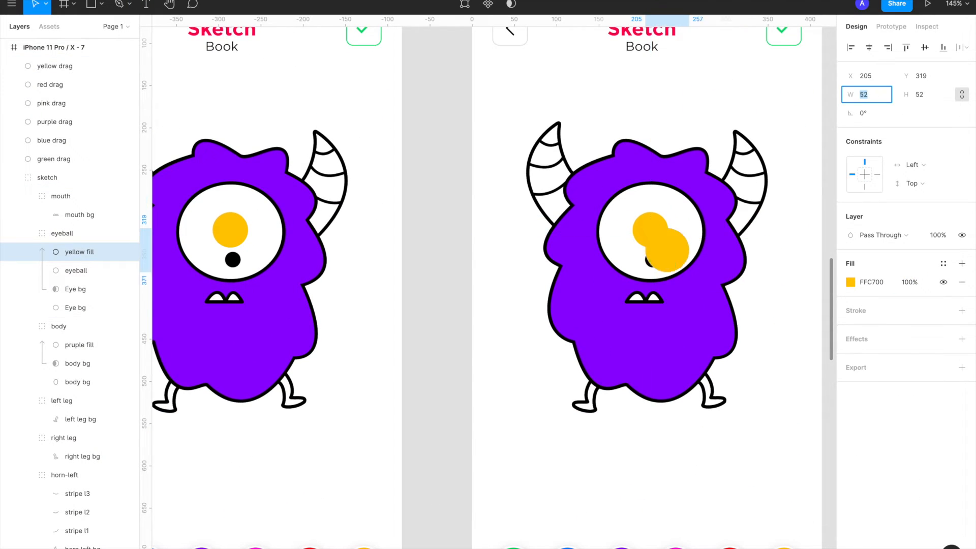
left_click_drag(682, 257, 720, 299)
left_click_drag(76, 270, 76, 249)
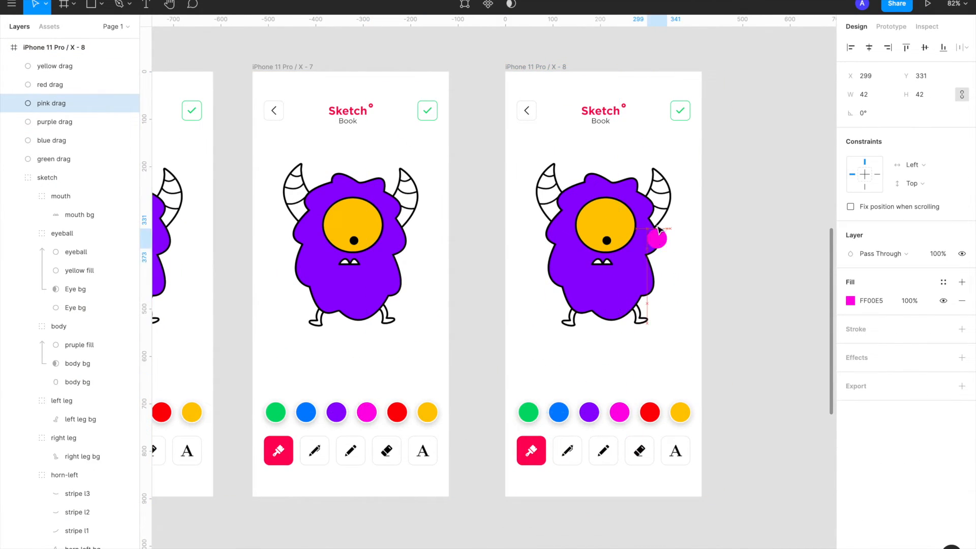
Place the pink drag circle on the right horn in frame iPhone 11 Pro / X - 8 and fill that horn in X - 9 using a masked circle named "fill pink"
scroll(674, 173, "up", 5)
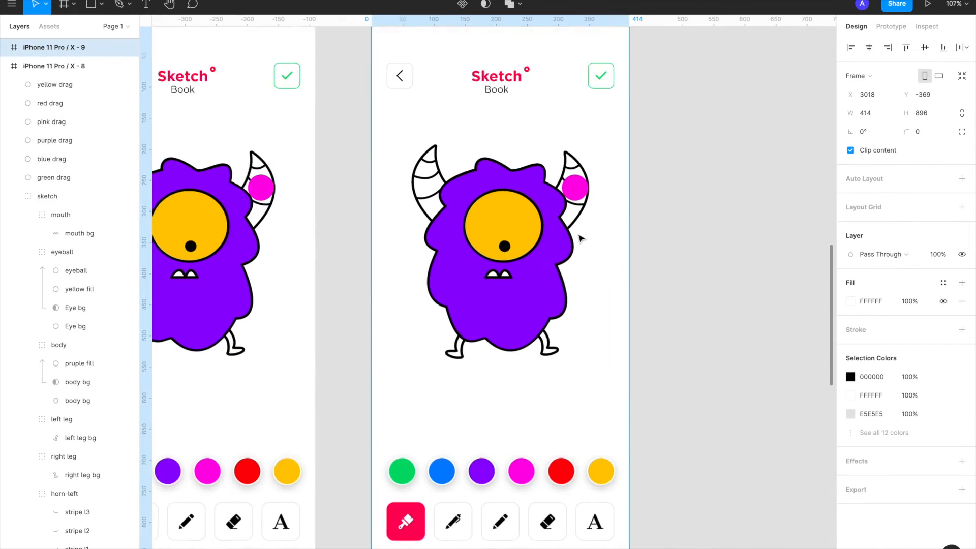
type("0")
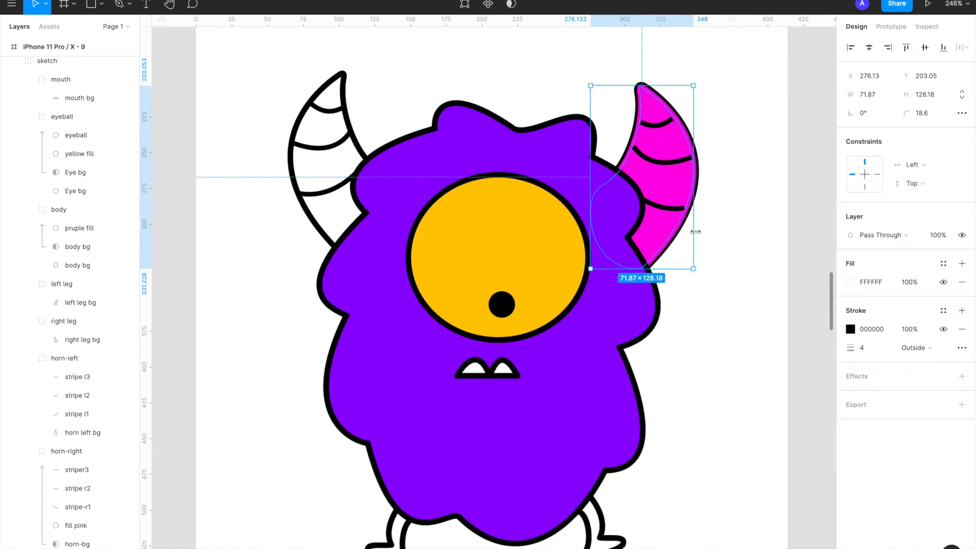
left_click(77, 544)
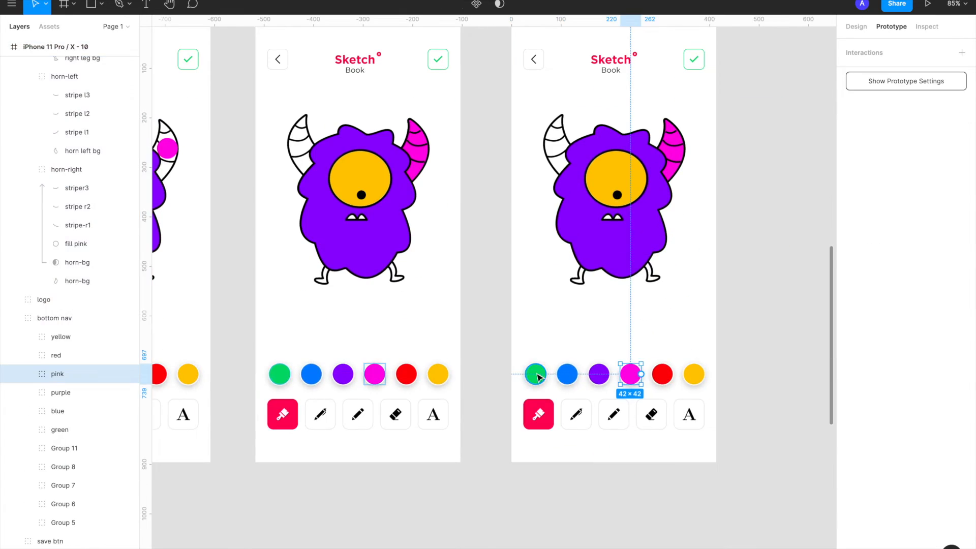
Place the green drag circle on the left horn in frame iPhone 11 Pro / X - 10 and fill that horn using a masked green circle
left_click(536, 375)
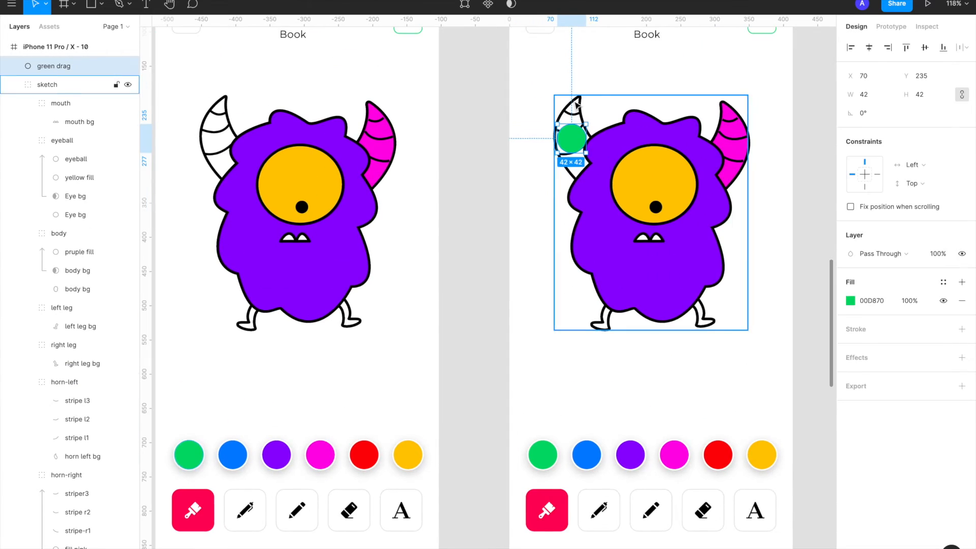
right_click(89, 264)
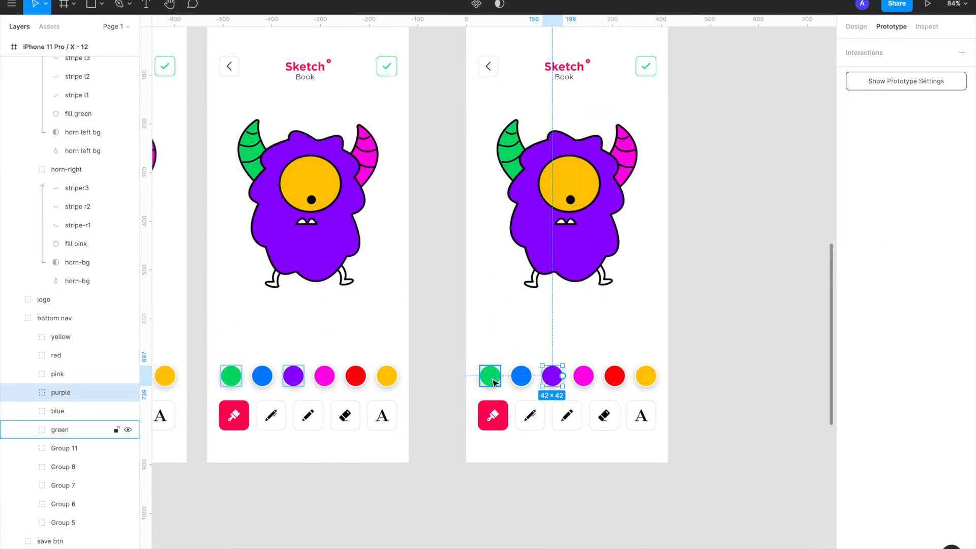
Place the red drag circle over the mouth in frame iPhone 11 Pro / X - 12 and enlarge the masked "red fill" circle in X - 13 to 82 × 82
left_click(615, 376)
left_click_drag(615, 376, 572, 232)
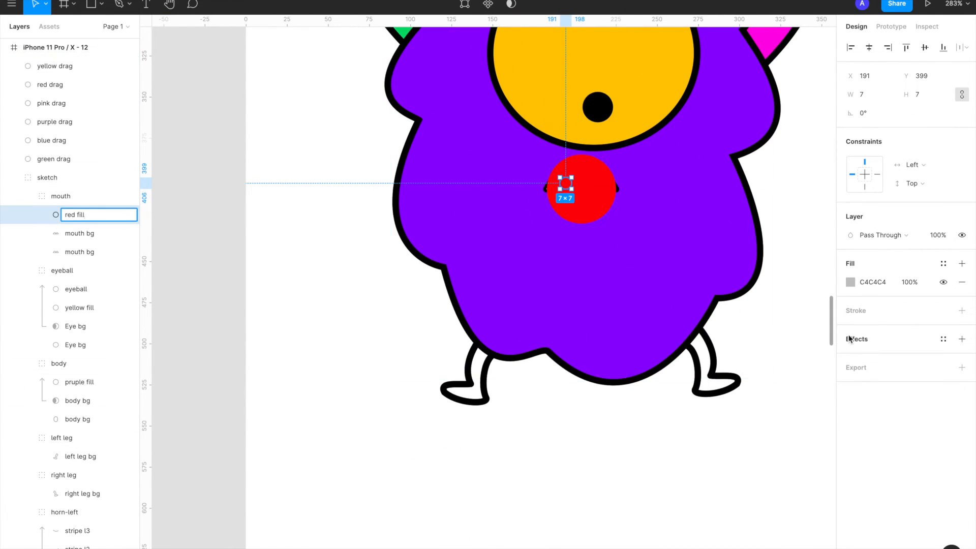
key("Return")
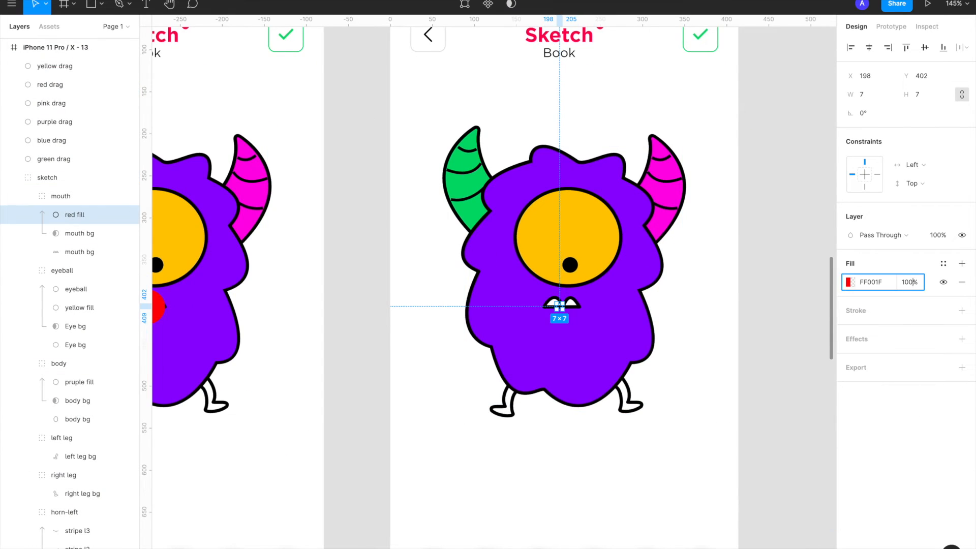
left_click_drag(559, 248, 666, 351)
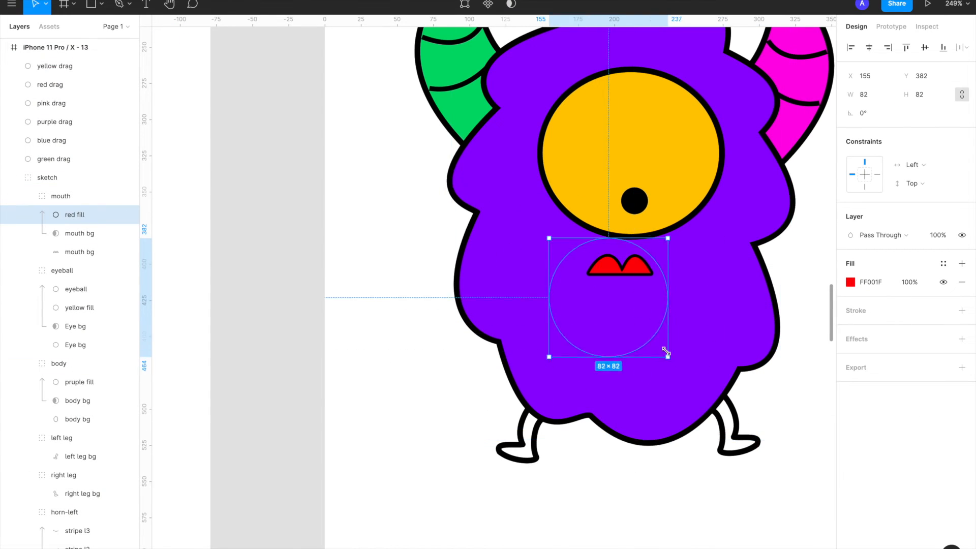
Set the trigger of the red drag circle's interaction from frame iPhone 11 Pro / X - 11 to X - 12 to On Drag
scroll(646, 320, "down", 5)
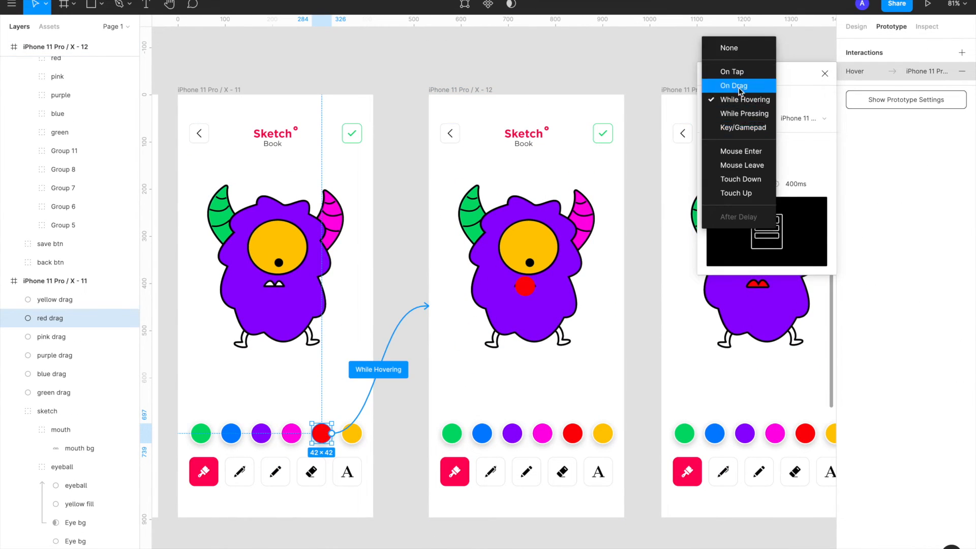
left_click(724, 87)
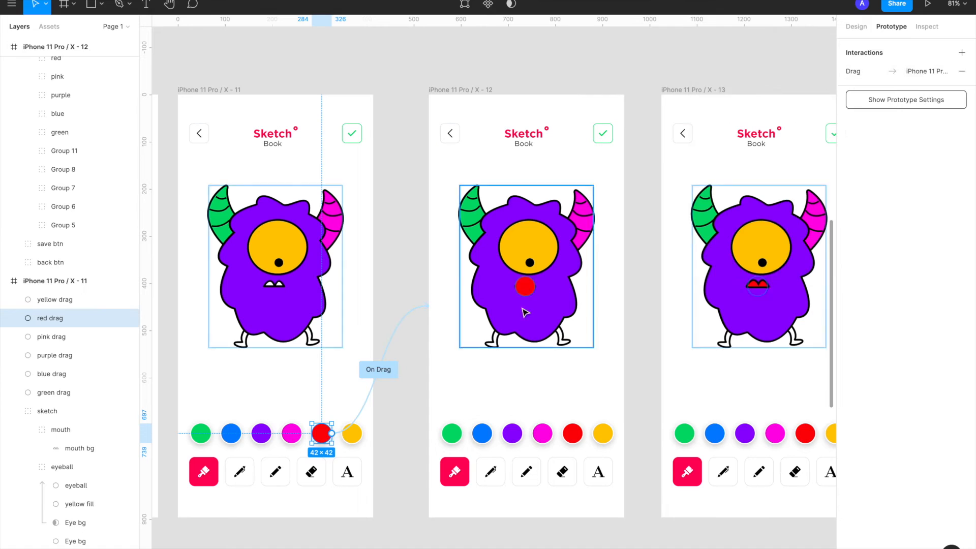